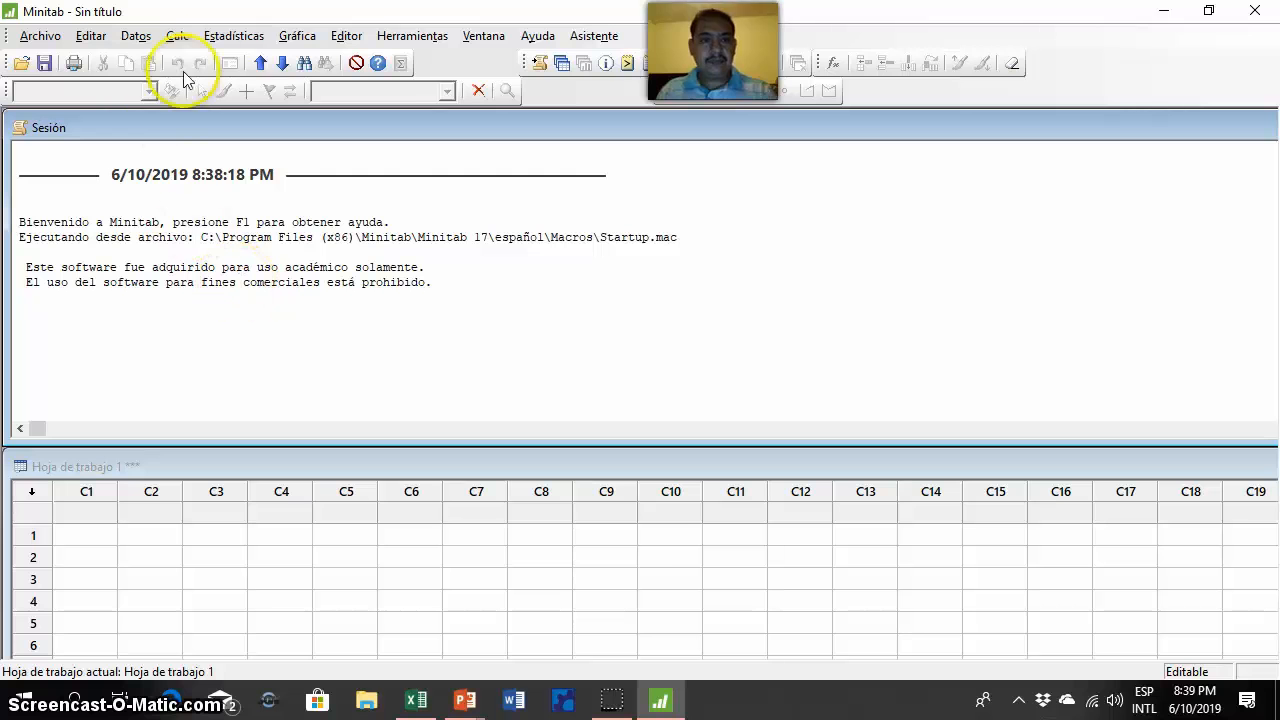
# - Start a two-level factorial design with default generators and two factors, and review the table of available designs
pyautogui.click(230, 33)
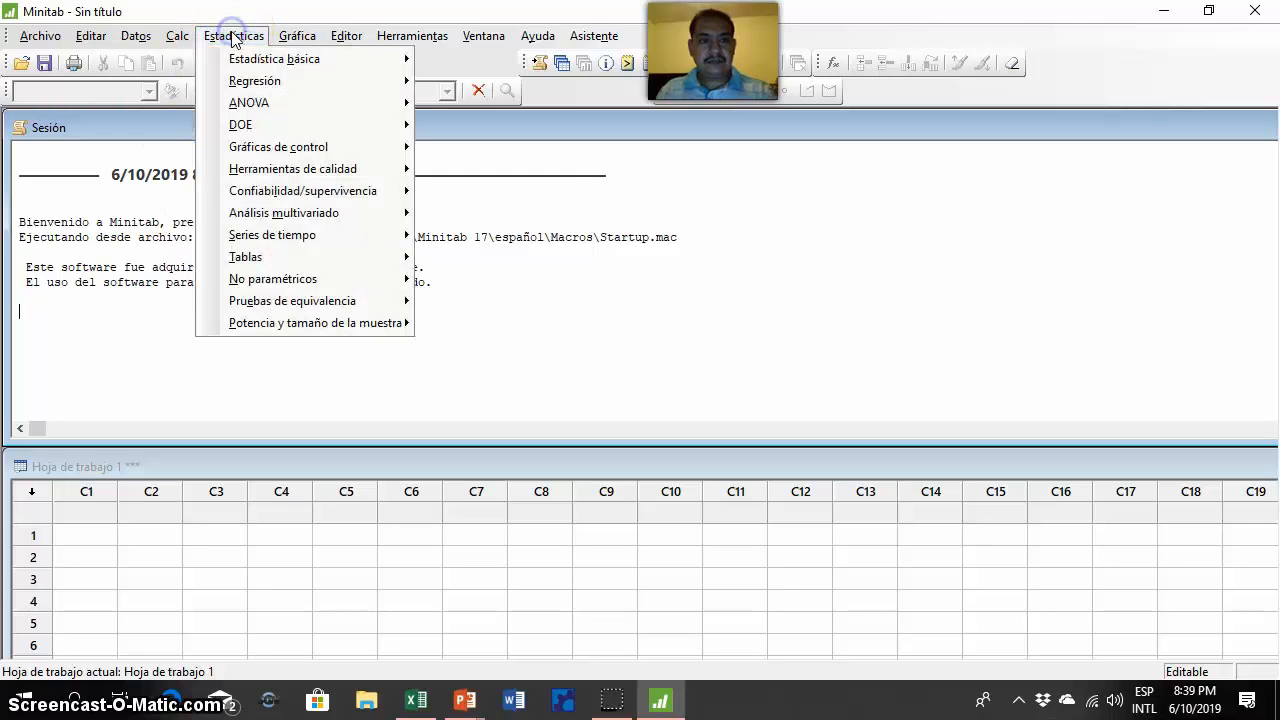
pyautogui.moveTo(246, 131)
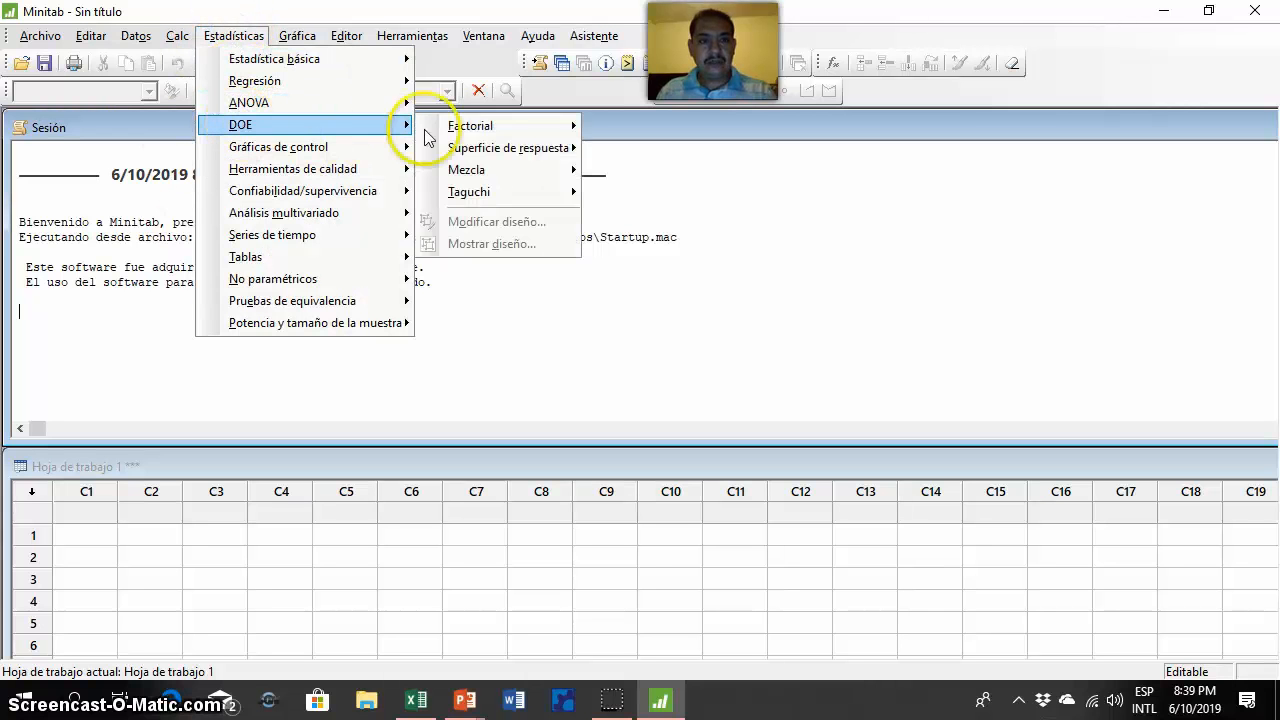
pyautogui.moveTo(464, 134)
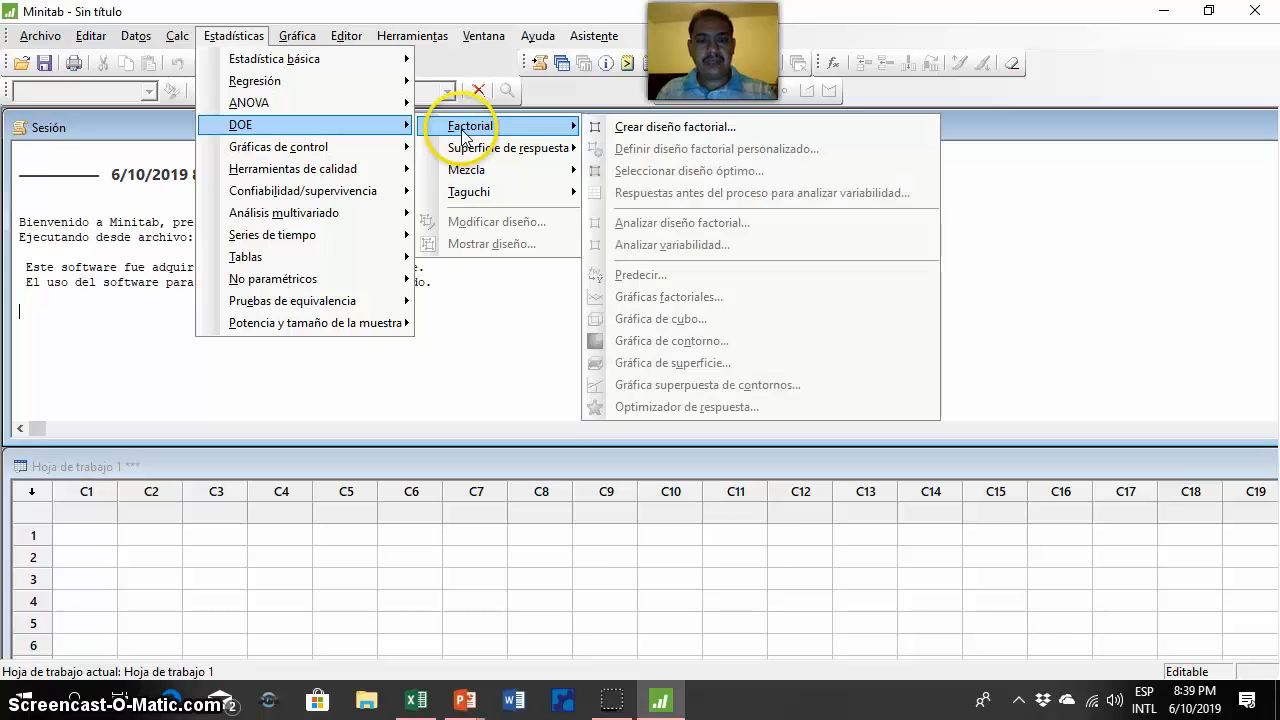
pyautogui.click(633, 135)
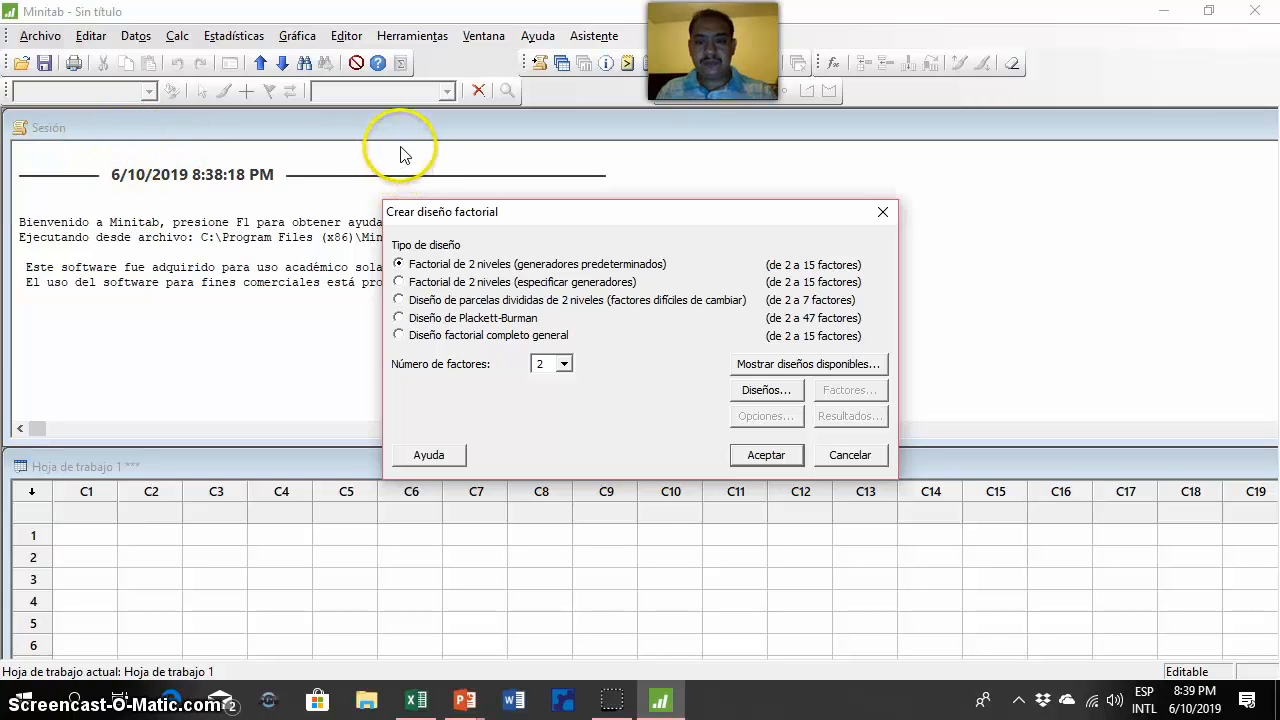
pyautogui.click(742, 364)
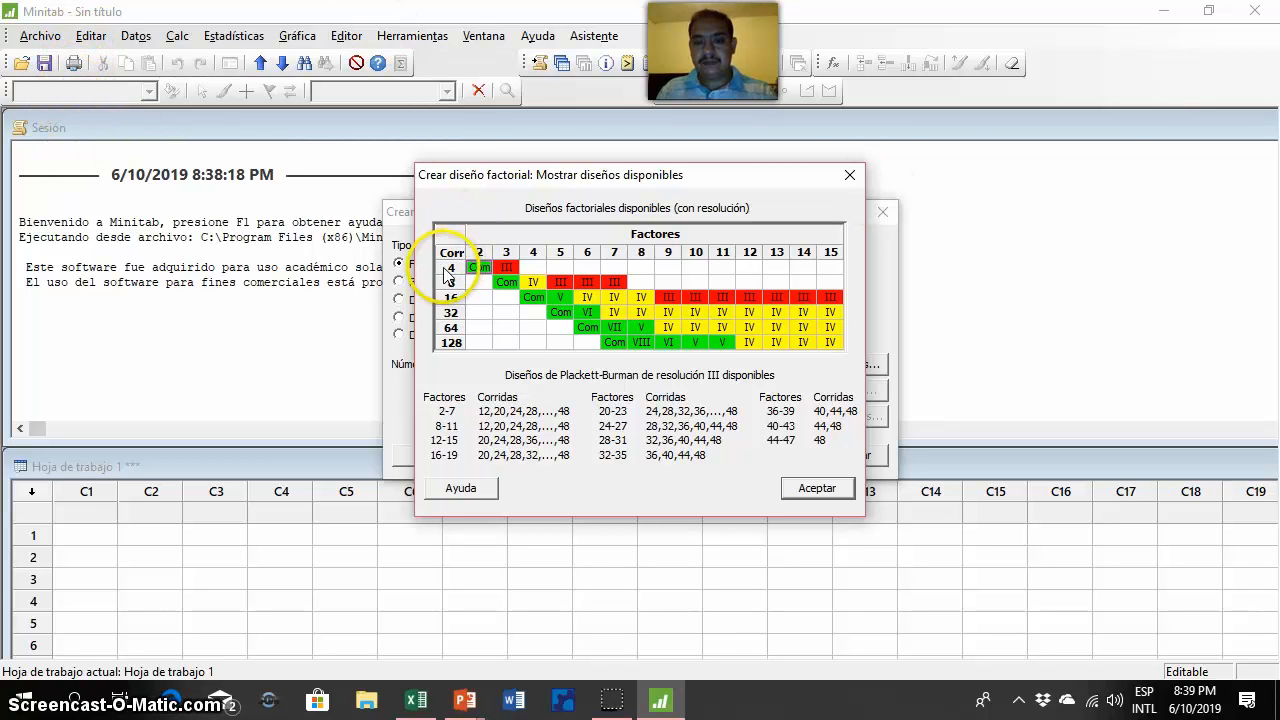
pyautogui.click(817, 488)
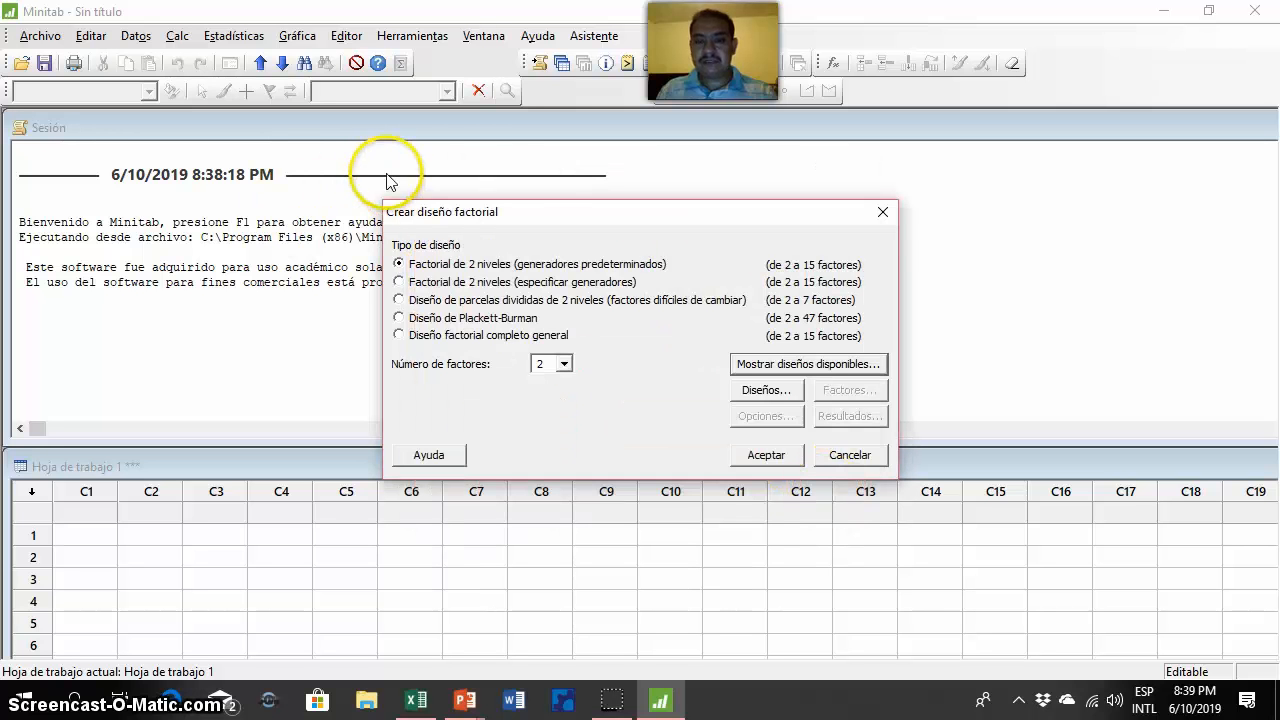
# - Choose the full factorial design with 4 replicates for the factorial points
pyautogui.click(765, 390)
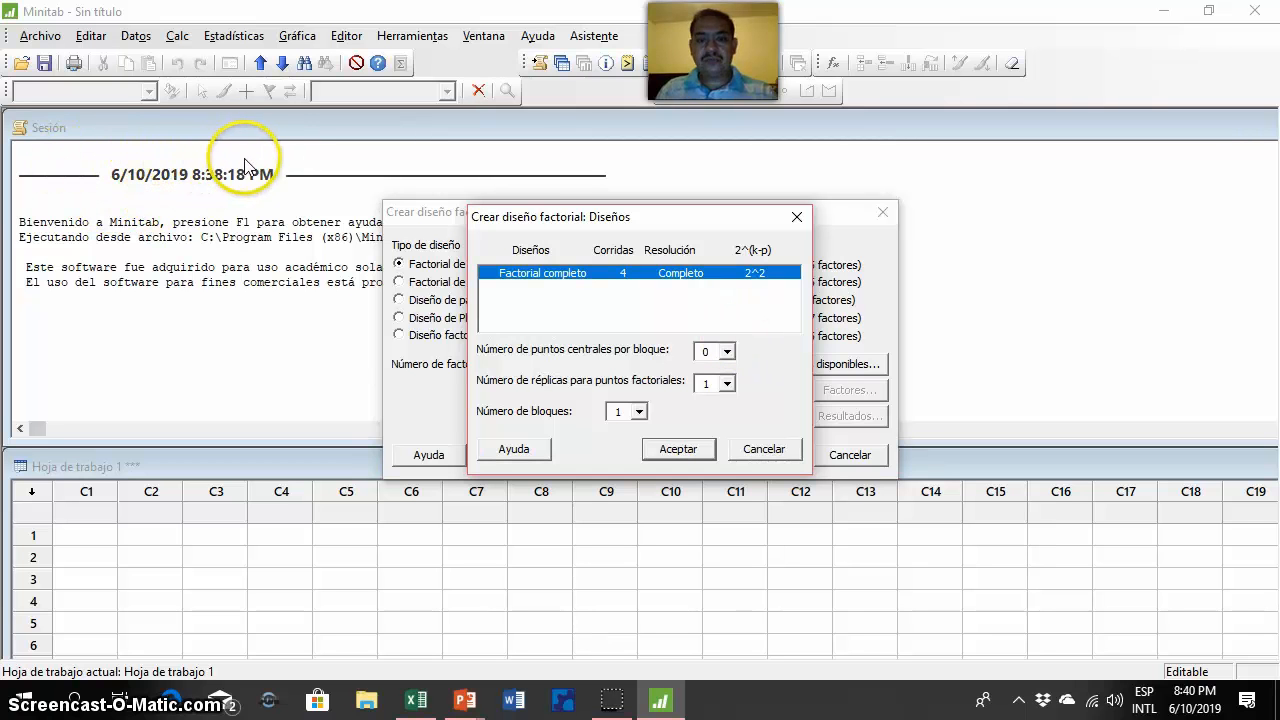
pyautogui.click(727, 383)
pyautogui.click(711, 440)
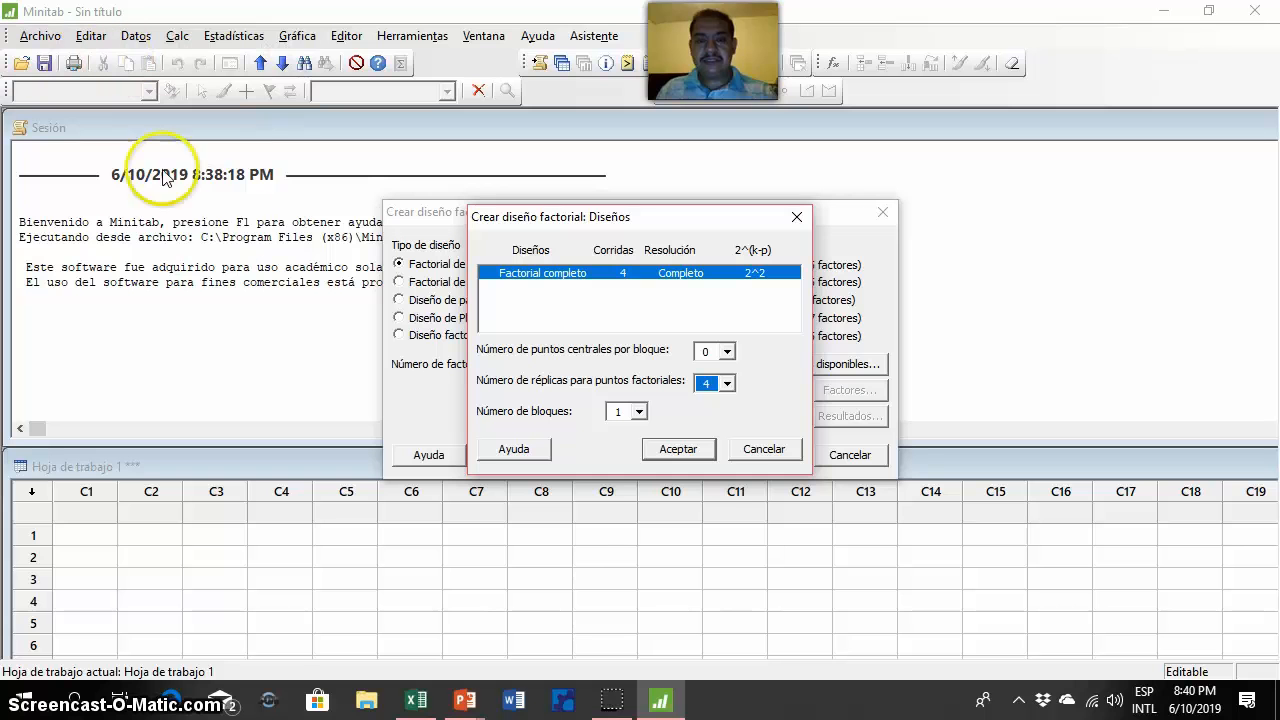
pyautogui.click(678, 449)
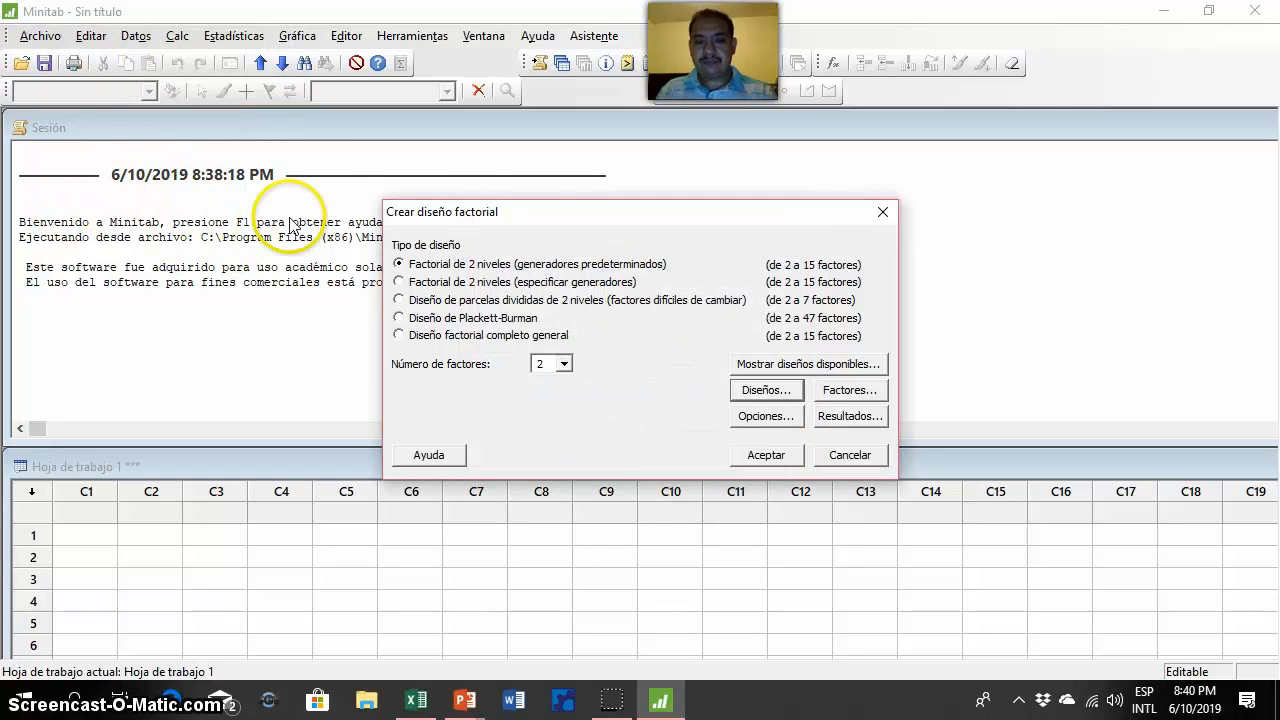
# - Name factor A Temperatura, keep it numeric, and set its low level to 20 and high level to 30
pyautogui.click(841, 390)
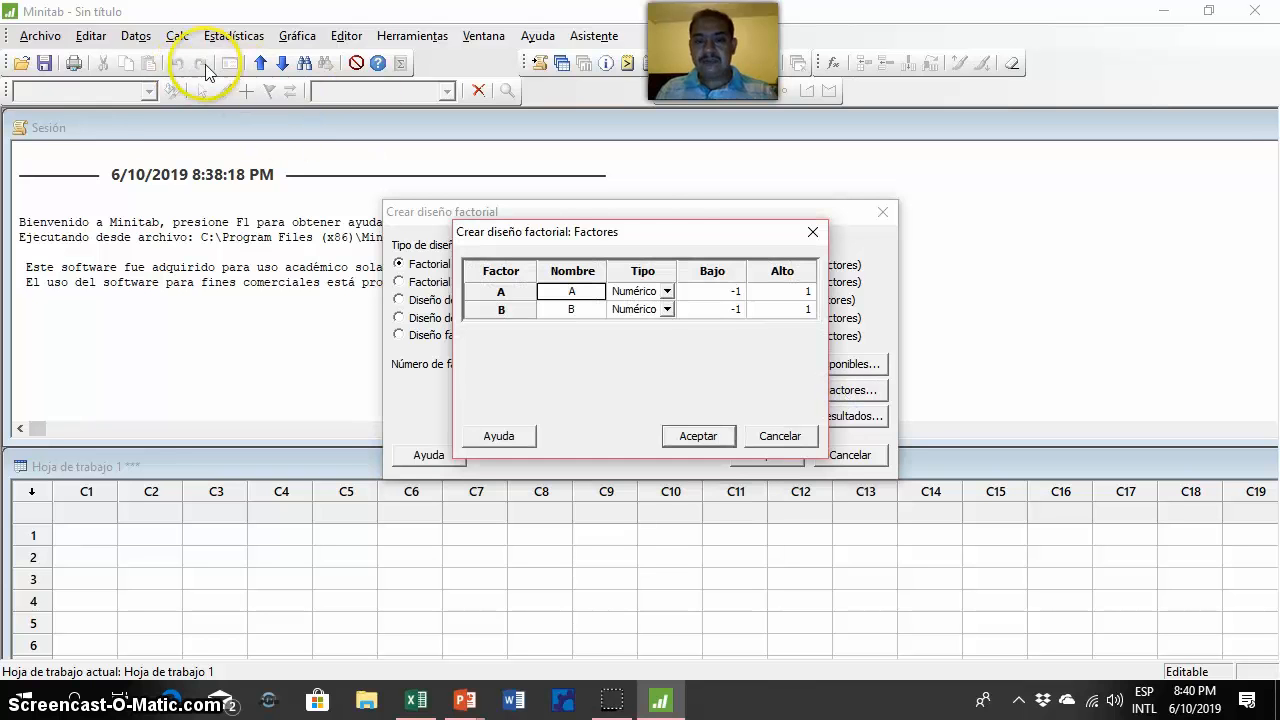
pyautogui.moveTo(588, 232); pyautogui.dragTo(687, 208)
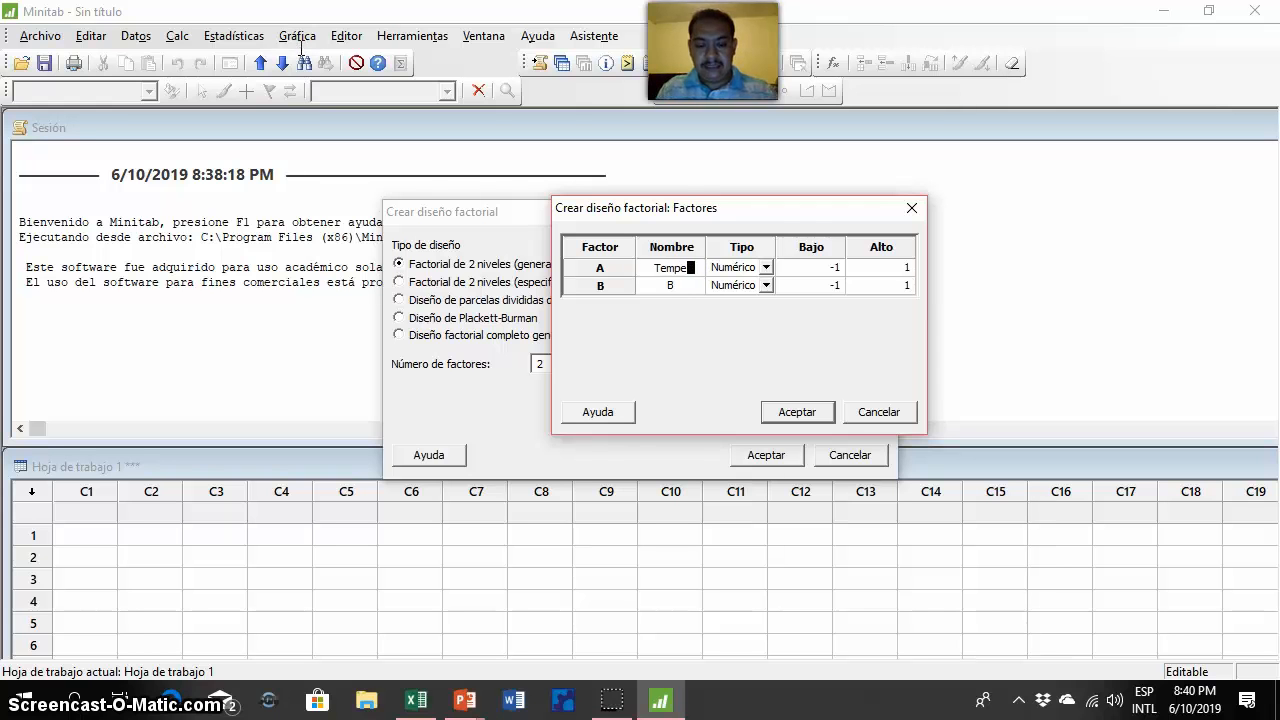
pyautogui.write('Tempera')
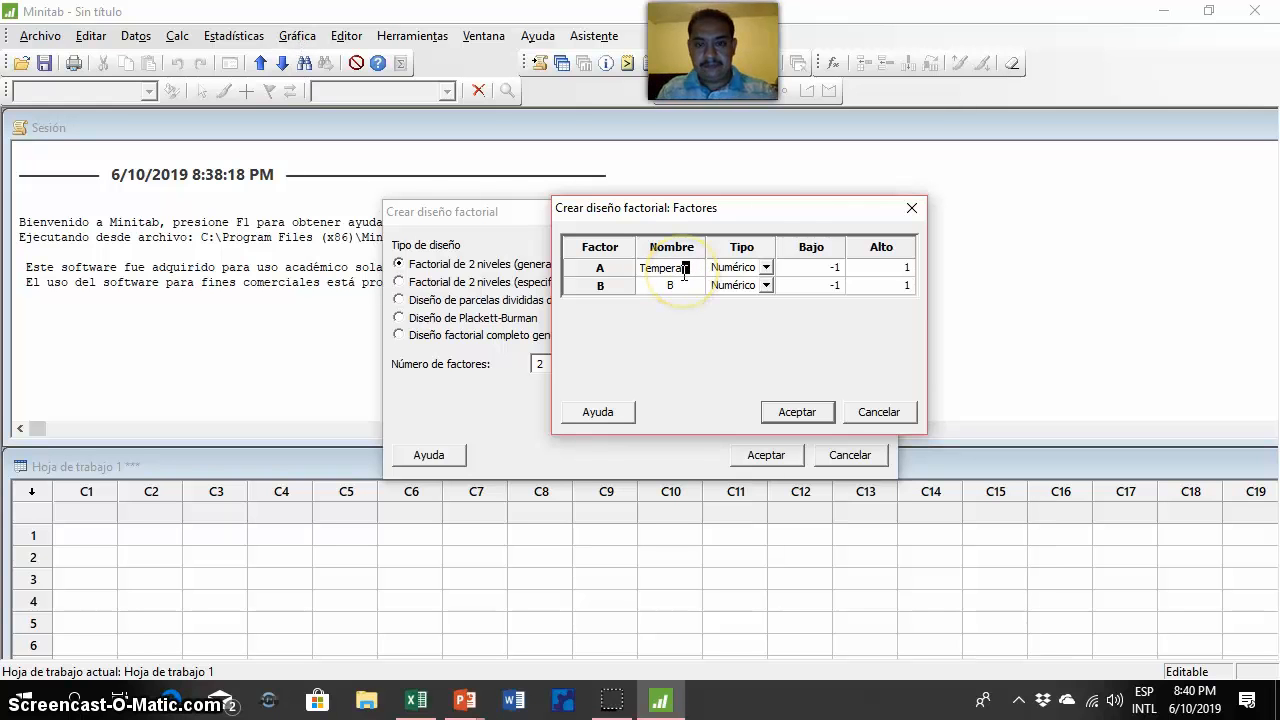
pyautogui.write('tura')
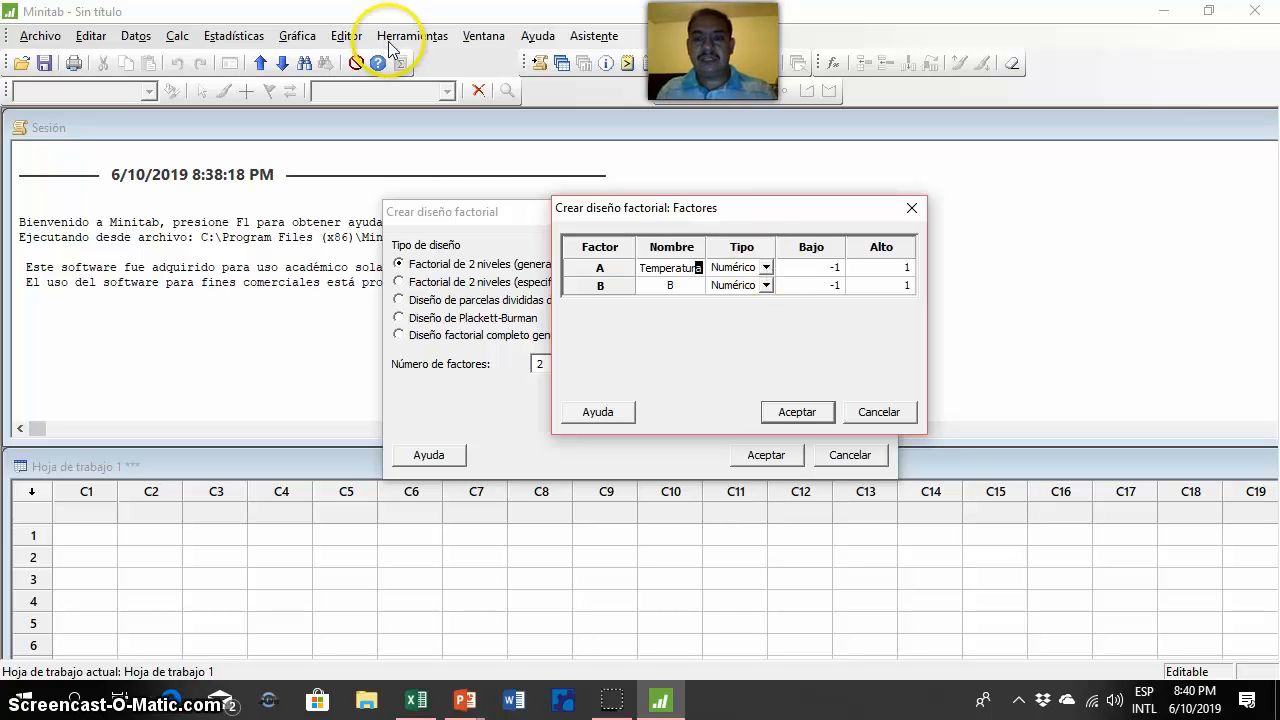
pyautogui.click(765, 267)
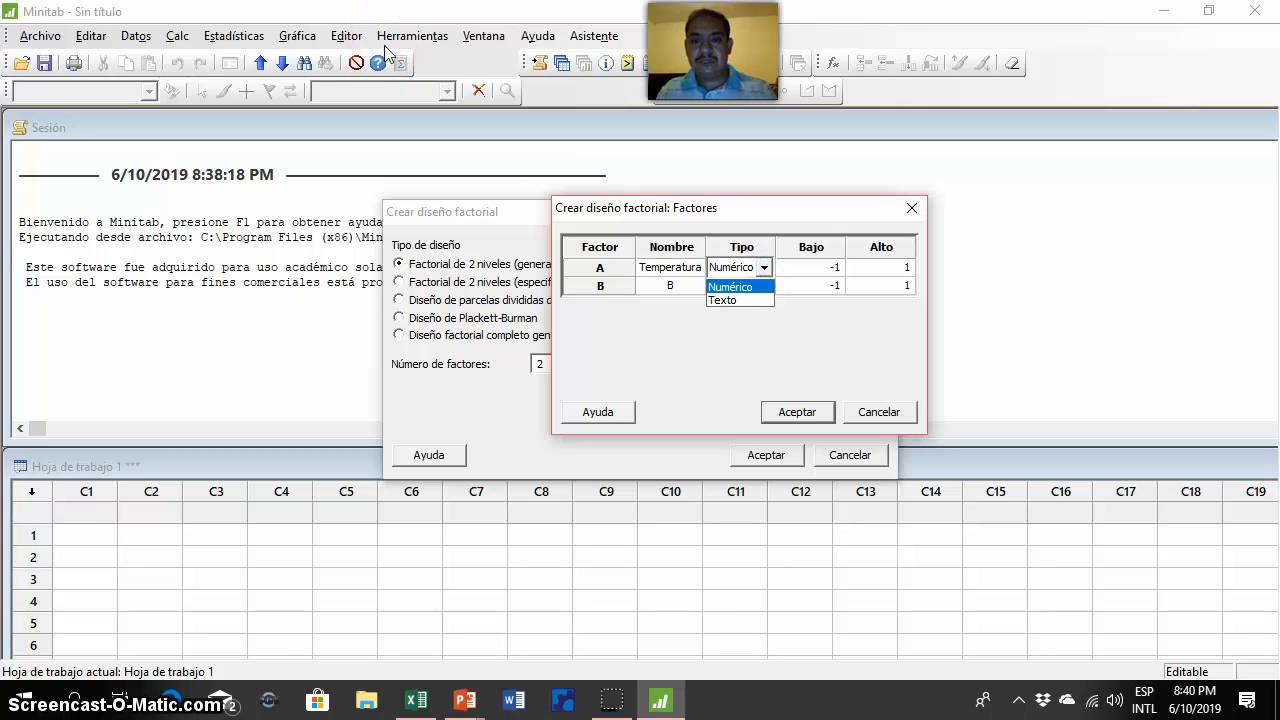
pyautogui.click(765, 269)
pyautogui.click(801, 268)
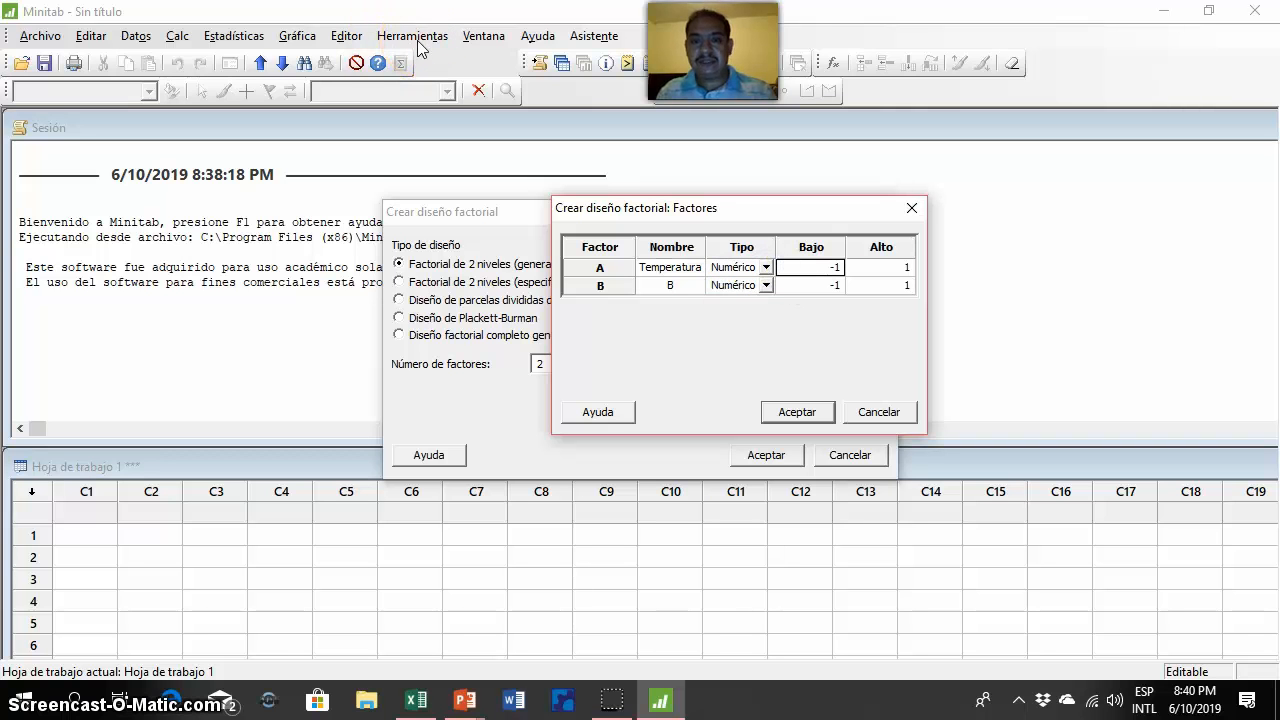
pyautogui.write('20')
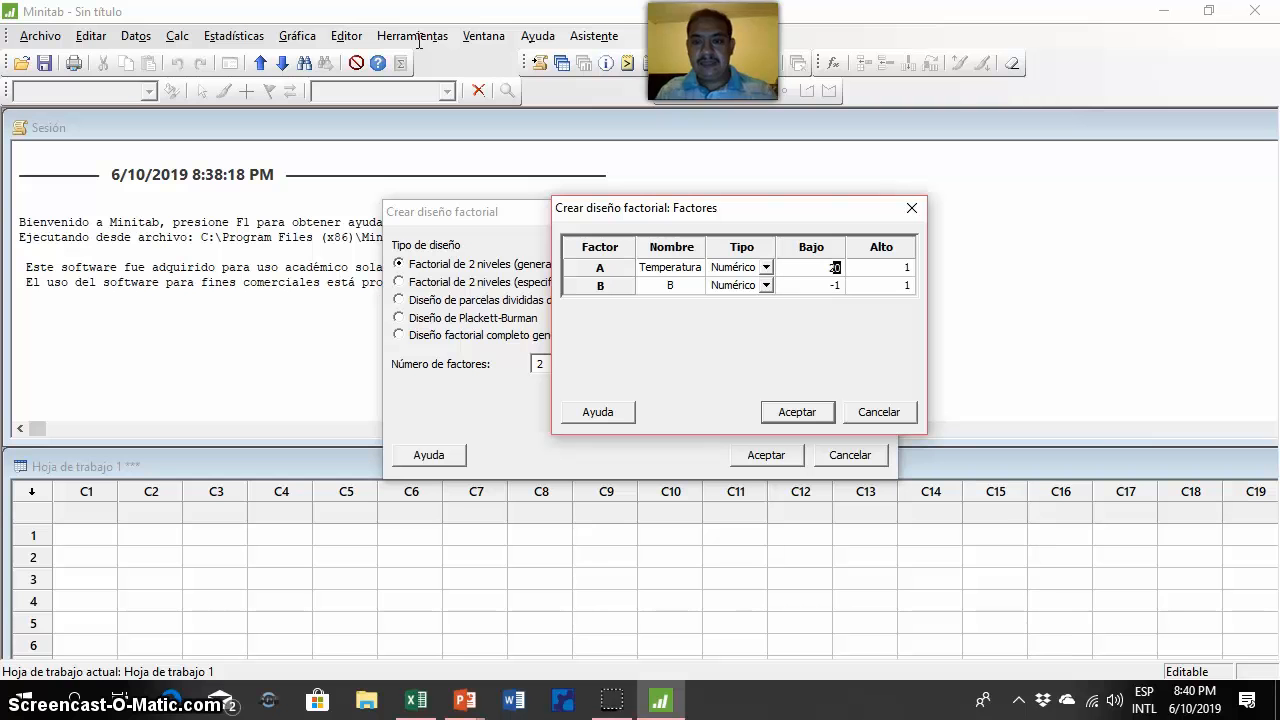
pyautogui.press('Tab')
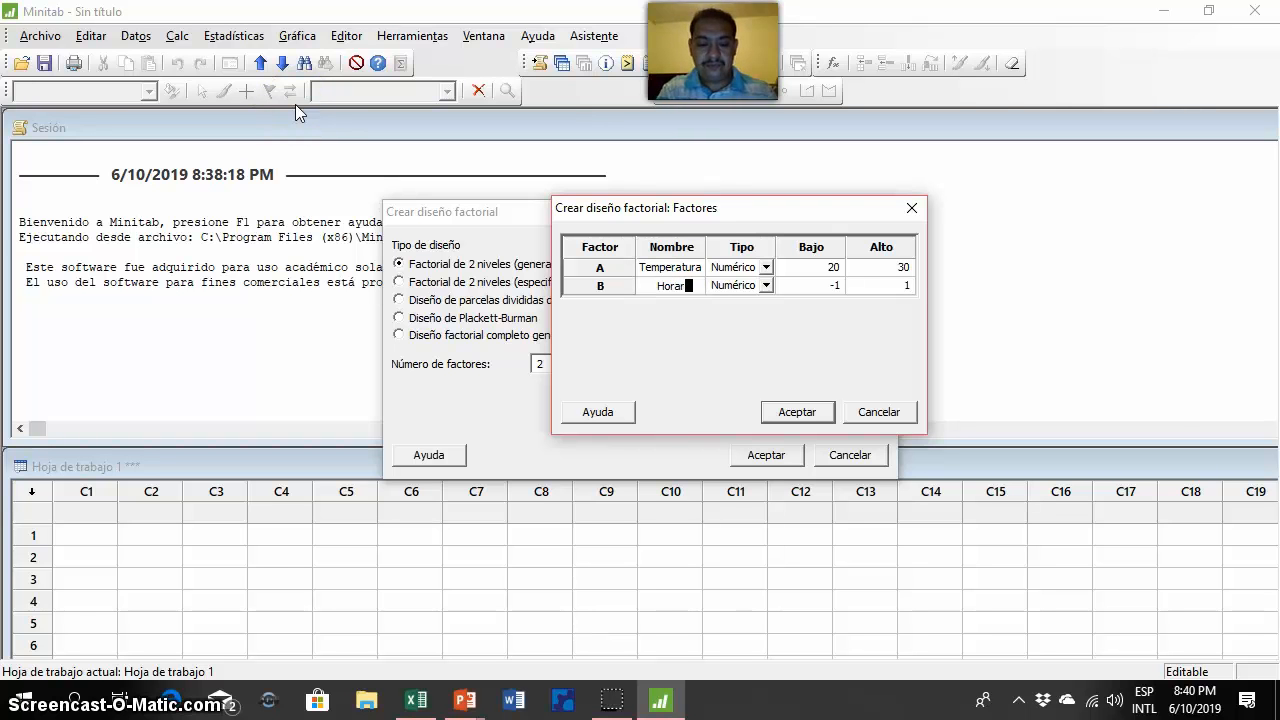
# - Name factor B Horario, set its low level to 48 and high level to 120, and accept the factor definitions
pyautogui.click(678, 338)
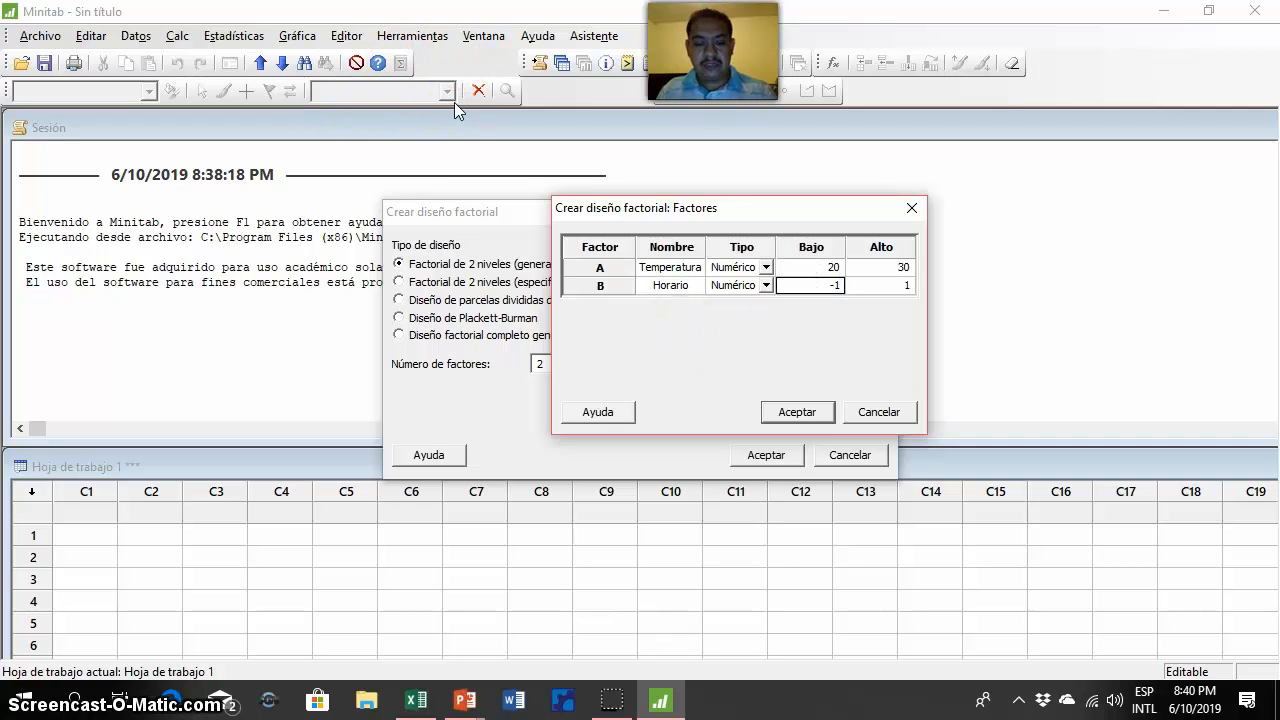
pyautogui.write('48')
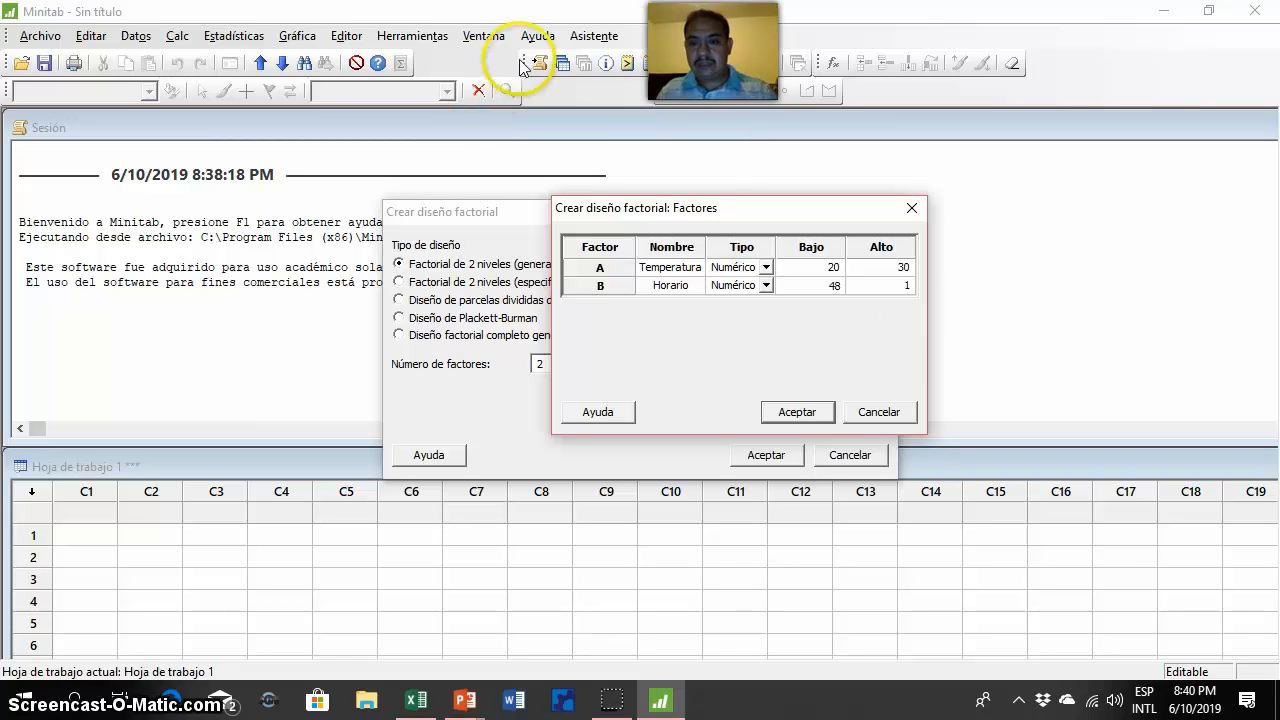
pyautogui.press('Tab')
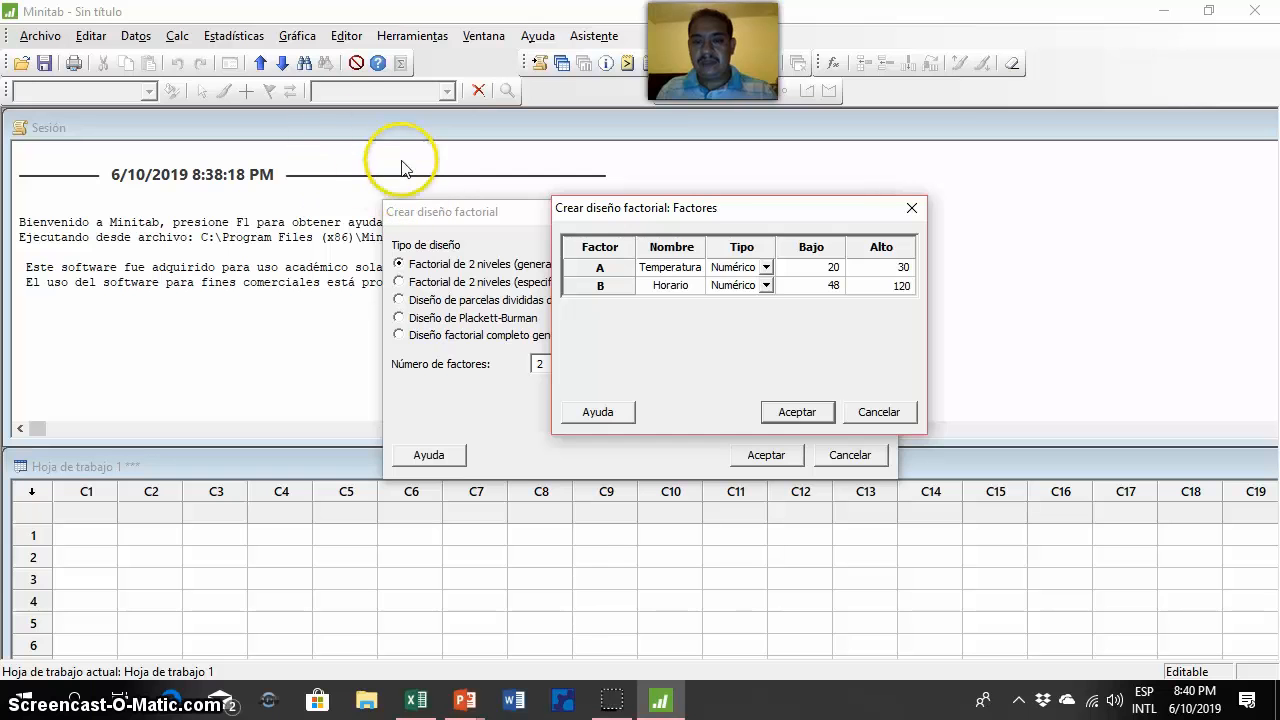
pyautogui.press('Return')
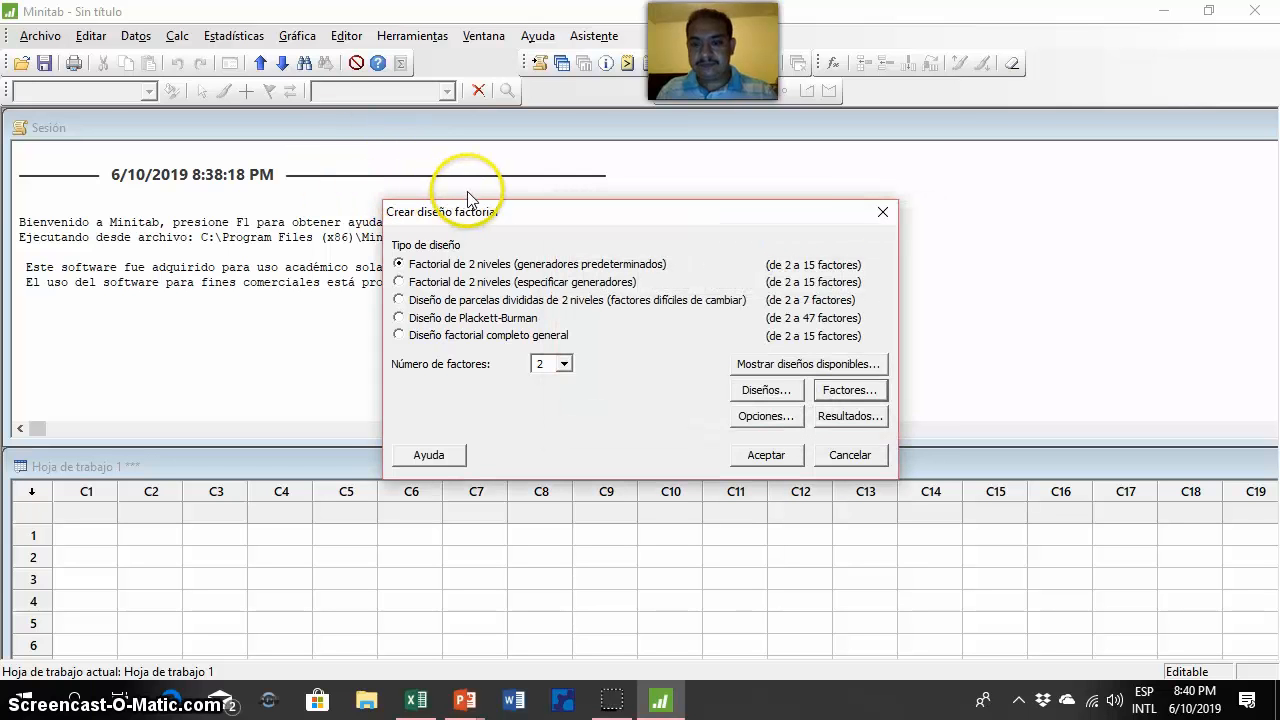
# - Keep the default results and the options for randomized runs stored in the worksheet, and generate the factorial design
pyautogui.click(851, 416)
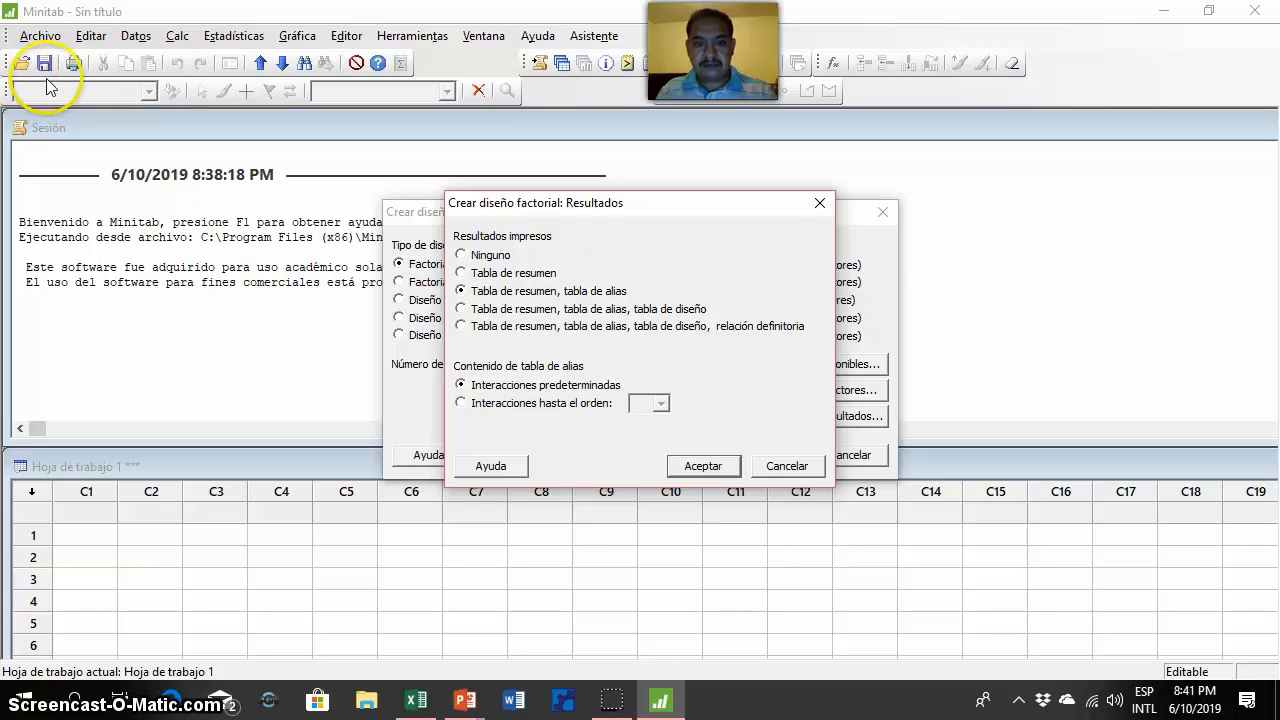
pyautogui.click(690, 470)
pyautogui.click(757, 423)
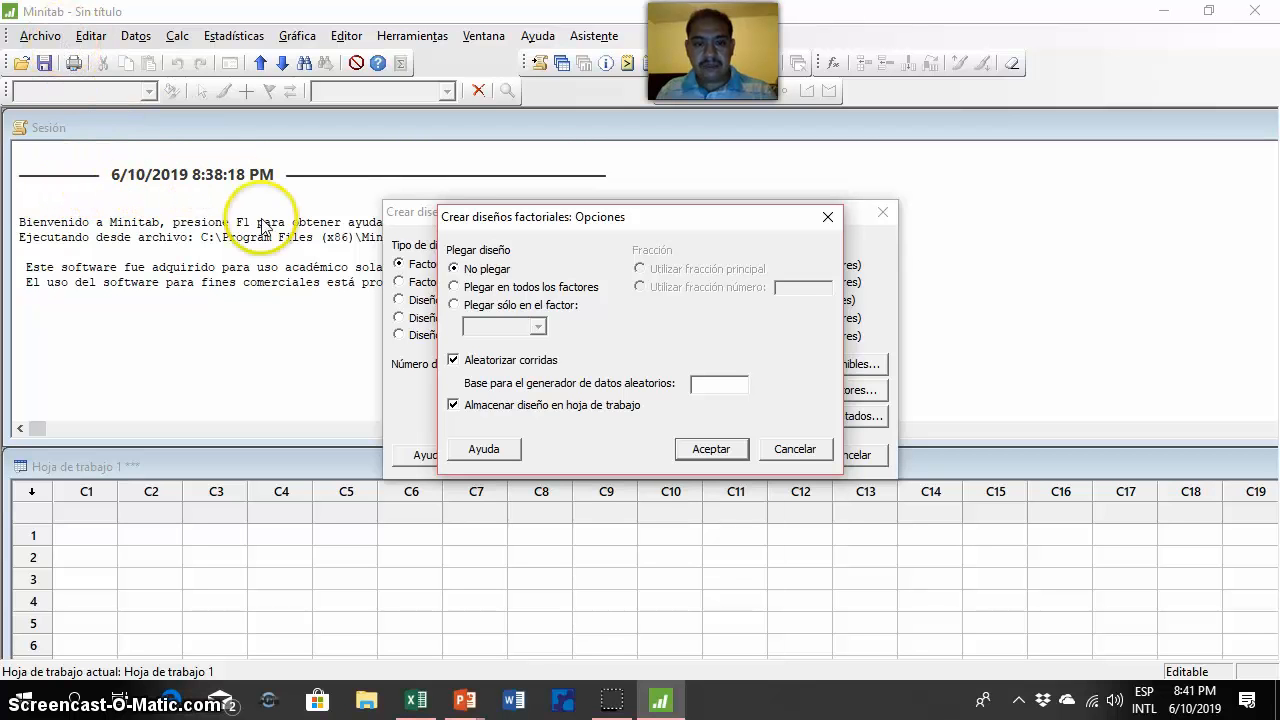
pyautogui.click(701, 450)
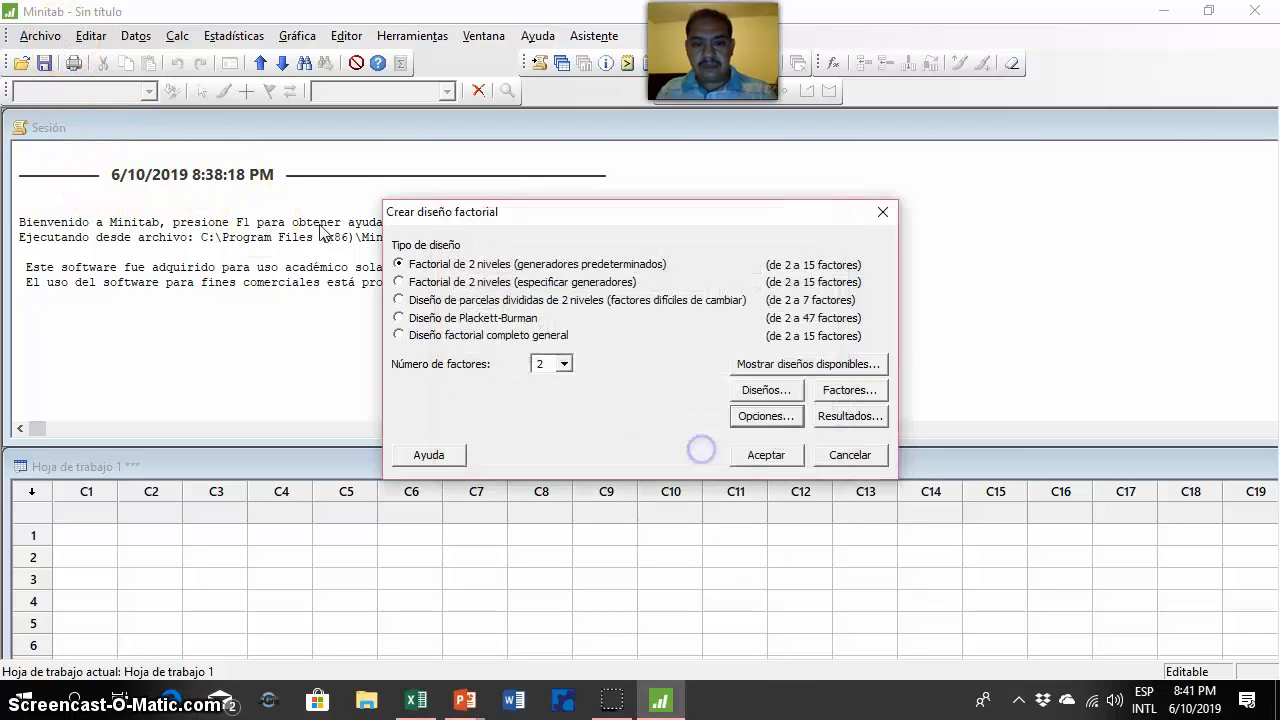
pyautogui.click(766, 455)
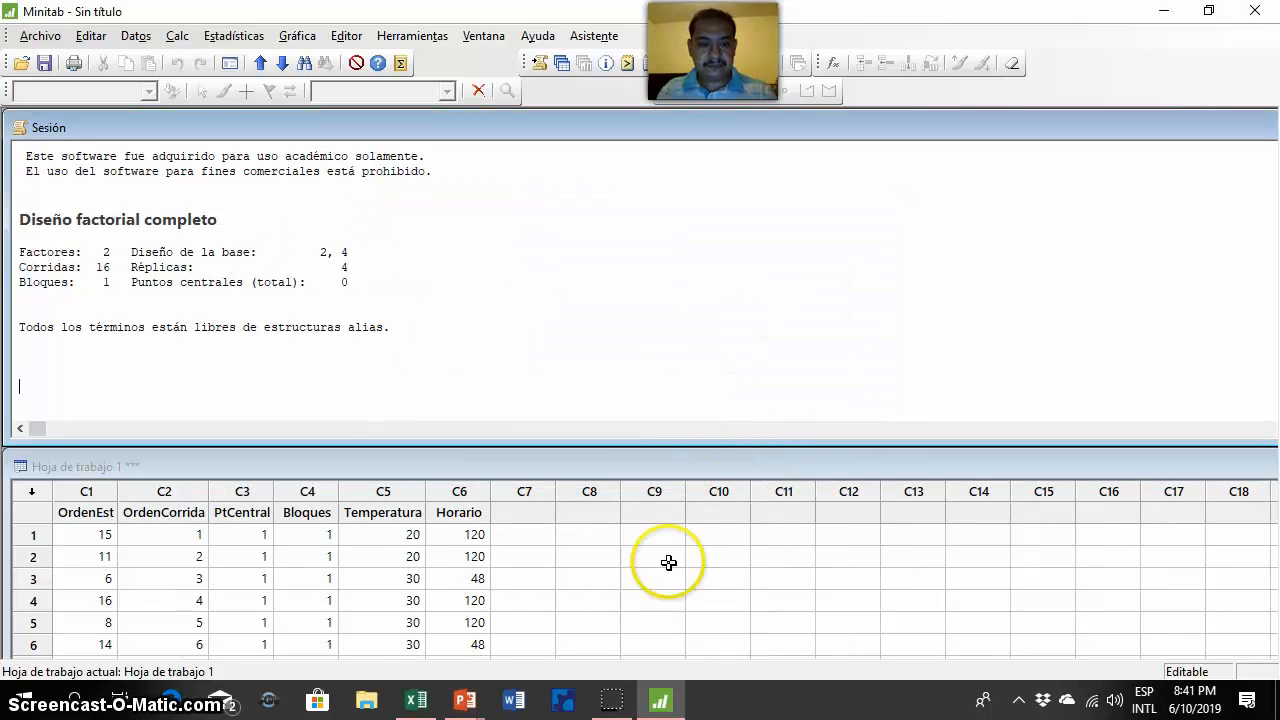
pyautogui.click(456, 541)
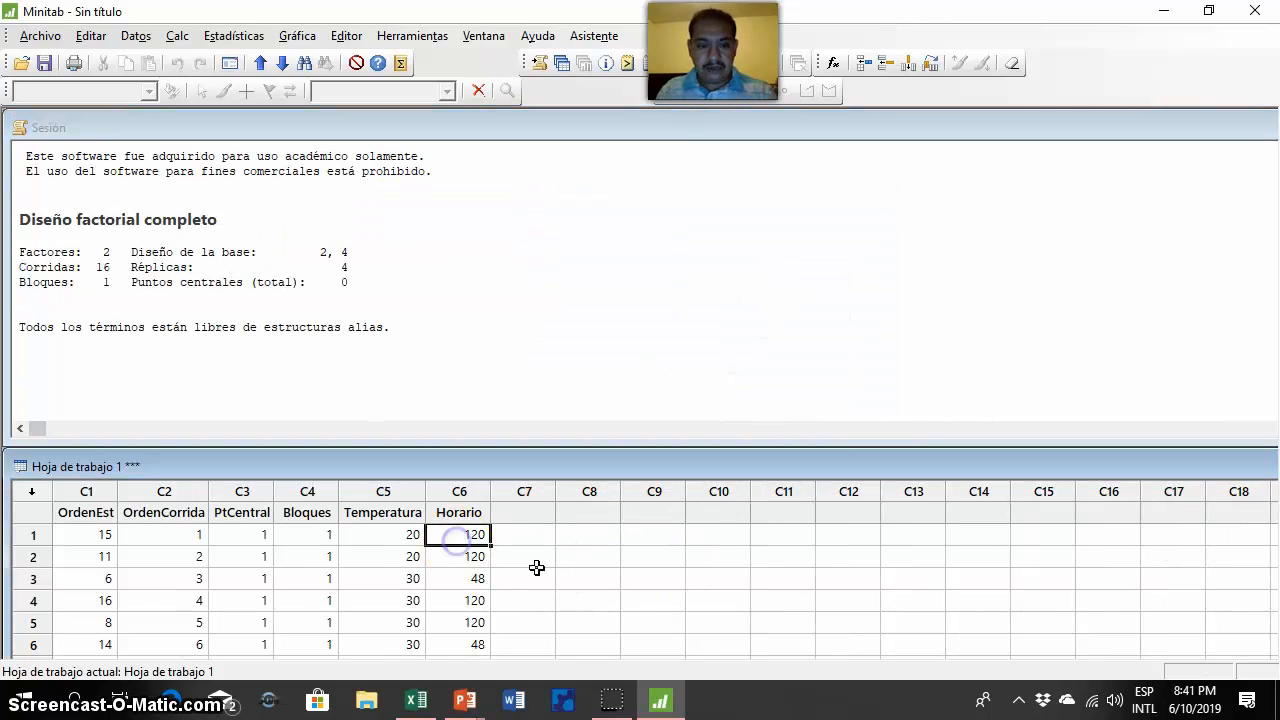
pyautogui.press('Up')
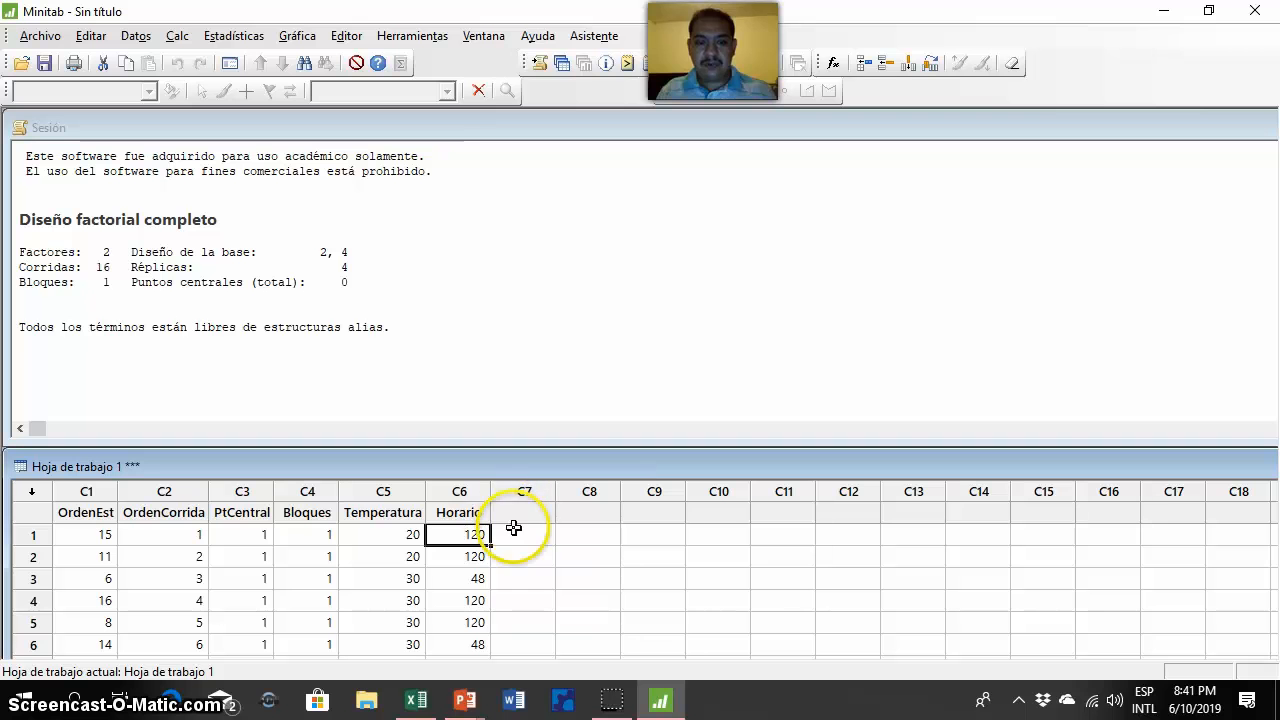
pyautogui.click(517, 532)
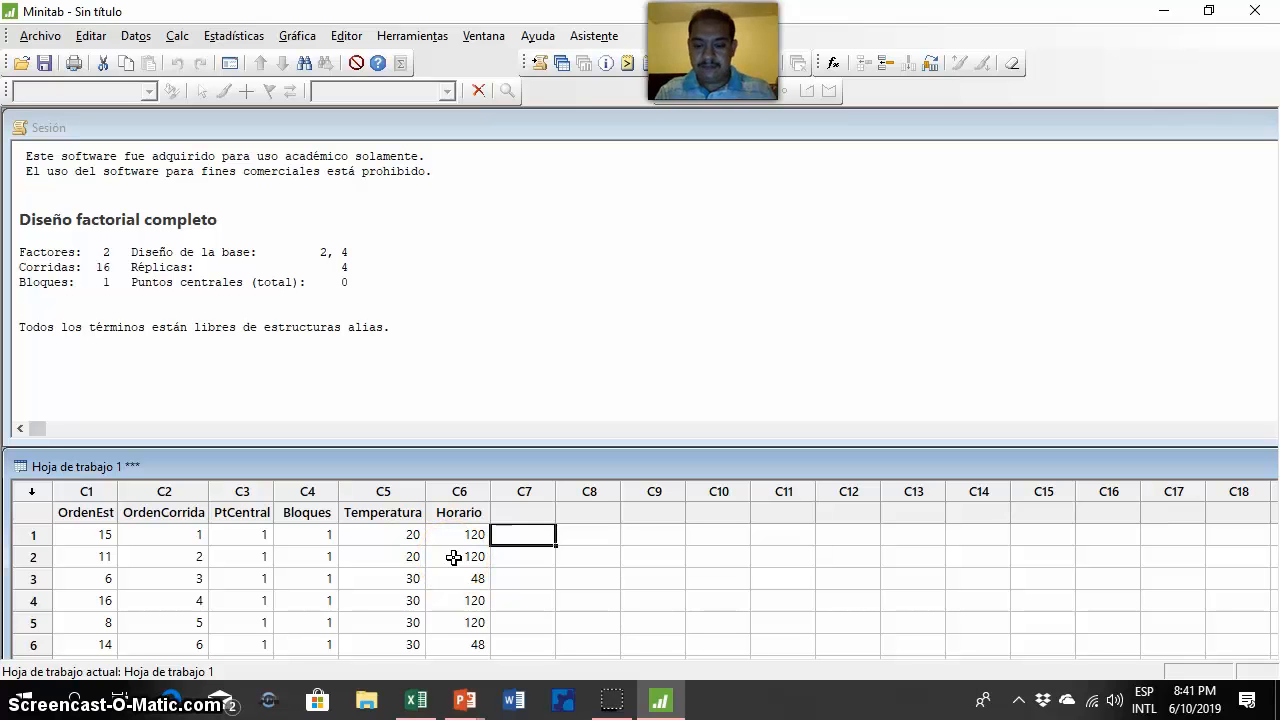
pyautogui.click(497, 255)
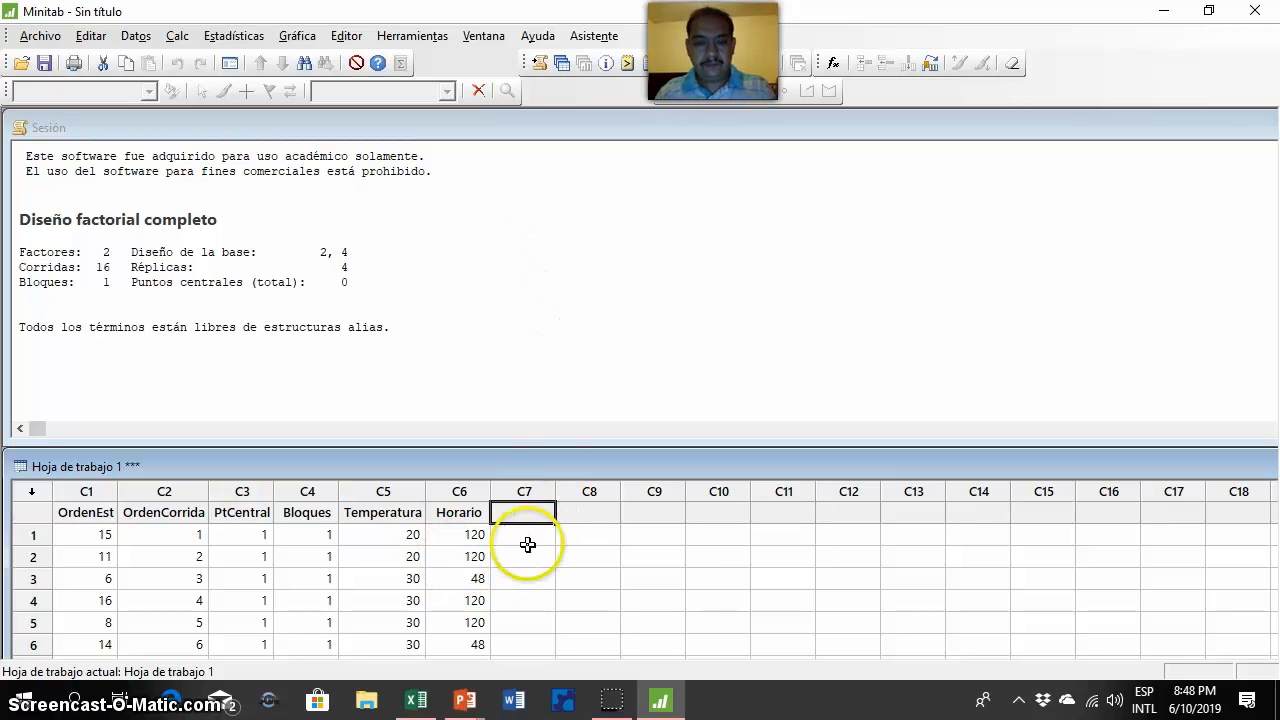
pyautogui.click(466, 535)
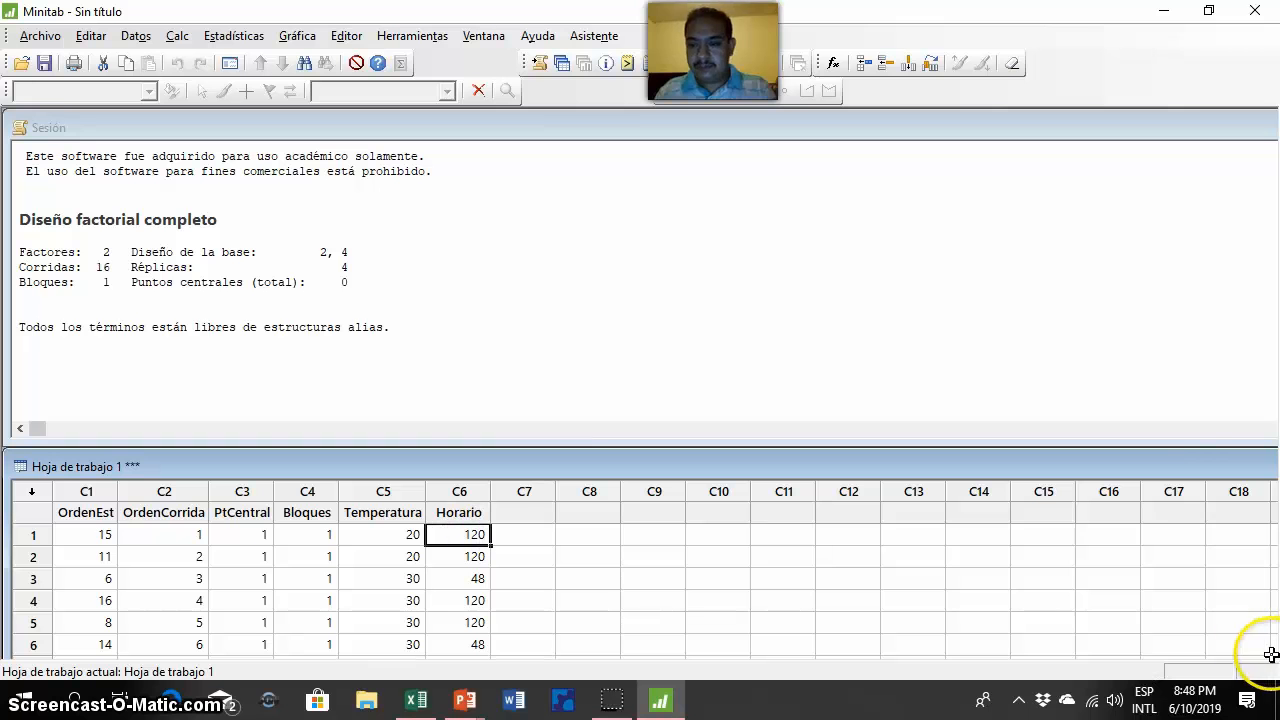
# - Narrow the Hoja de trabajo 1 window and move it up over the session output to show more rows
pyautogui.moveTo(1142, 456); pyautogui.dragTo(1047, 470)
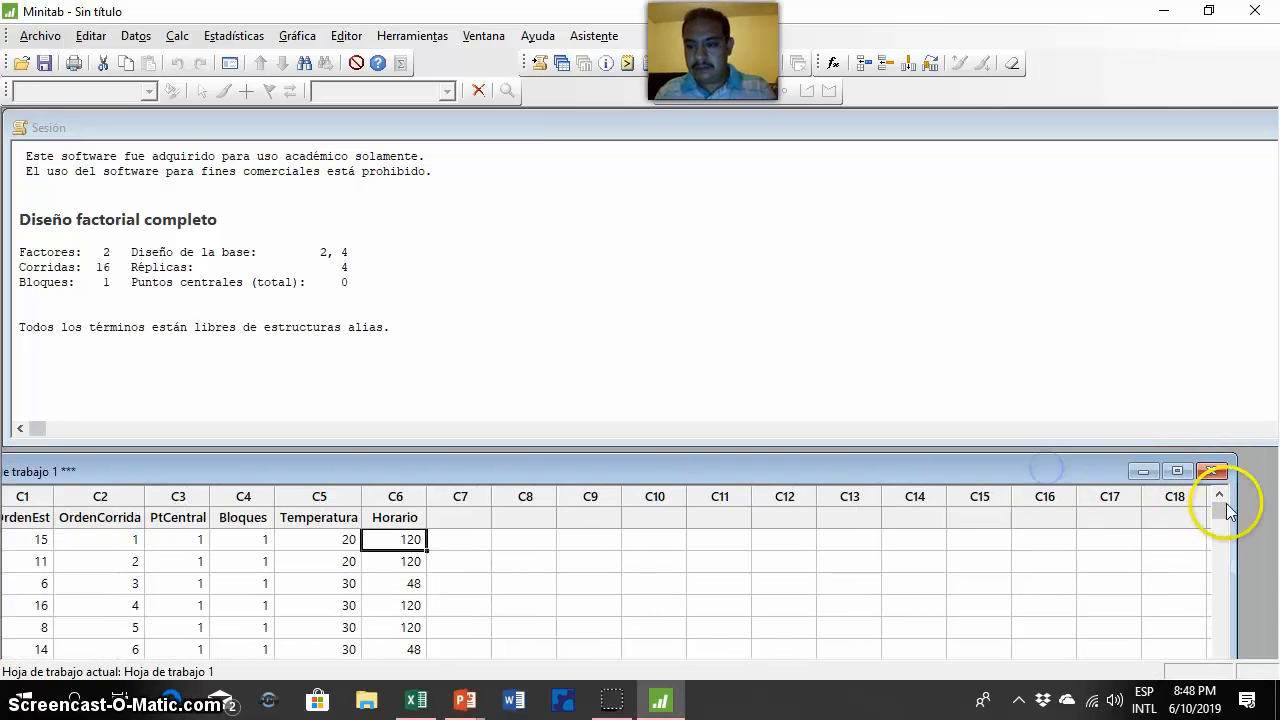
pyautogui.moveTo(1236, 508); pyautogui.dragTo(1137, 512)
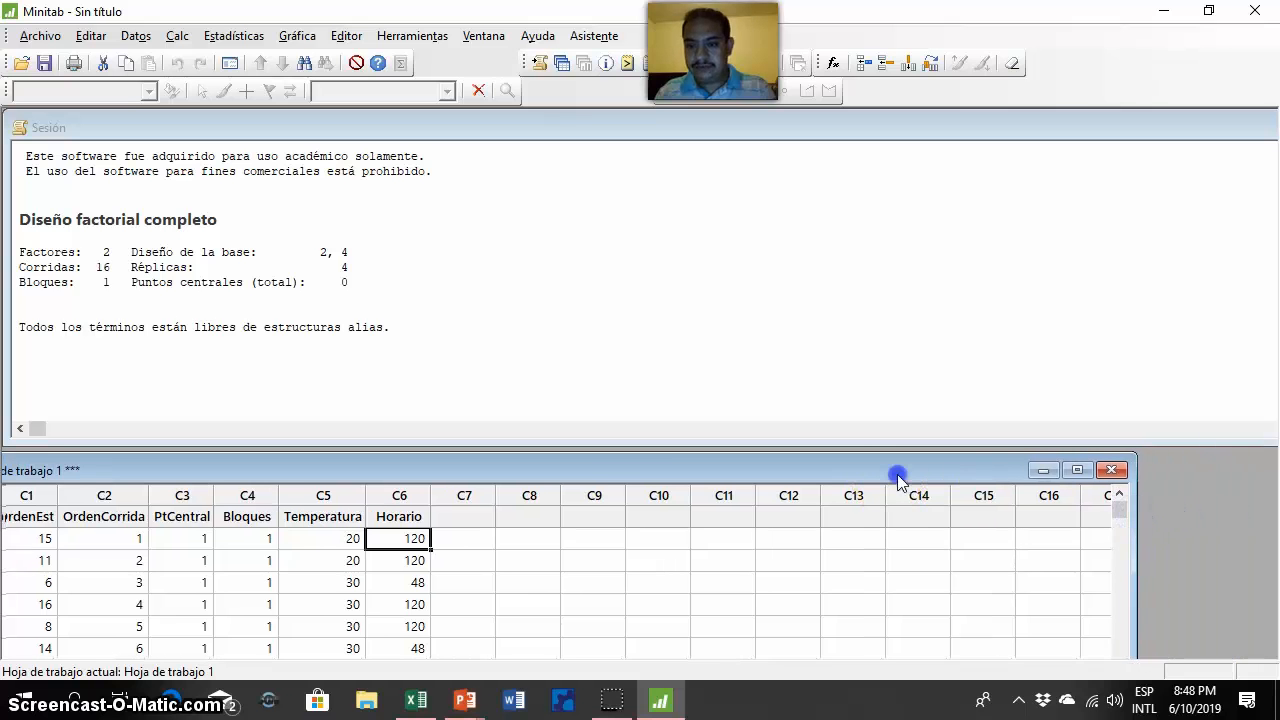
pyautogui.moveTo(897, 474); pyautogui.dragTo(1054, 314)
pyautogui.click(1048, 469)
# - Look through the Temperatura and Horario combinations of every run down to the worksheet's last row
pyautogui.click(1200, 617)
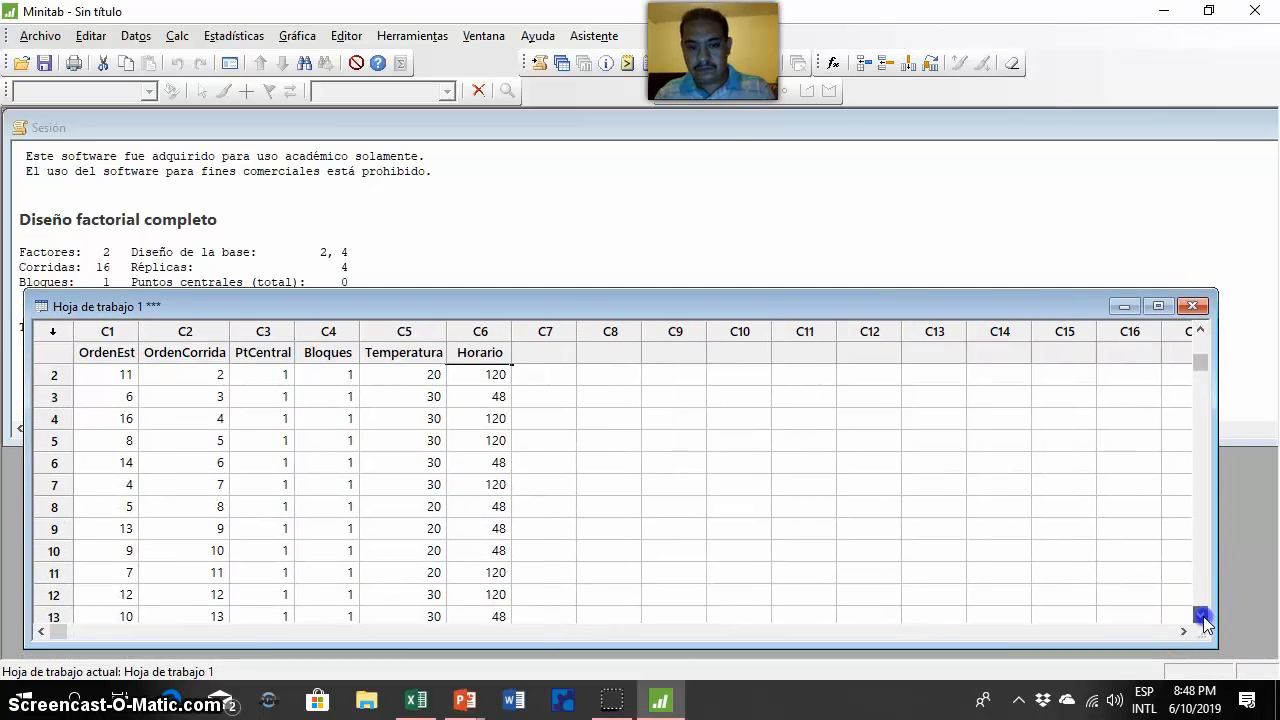
pyautogui.click(1200, 617)
pyautogui.click(1200, 617)
pyautogui.click(1200, 617)
pyautogui.click(1200, 617)
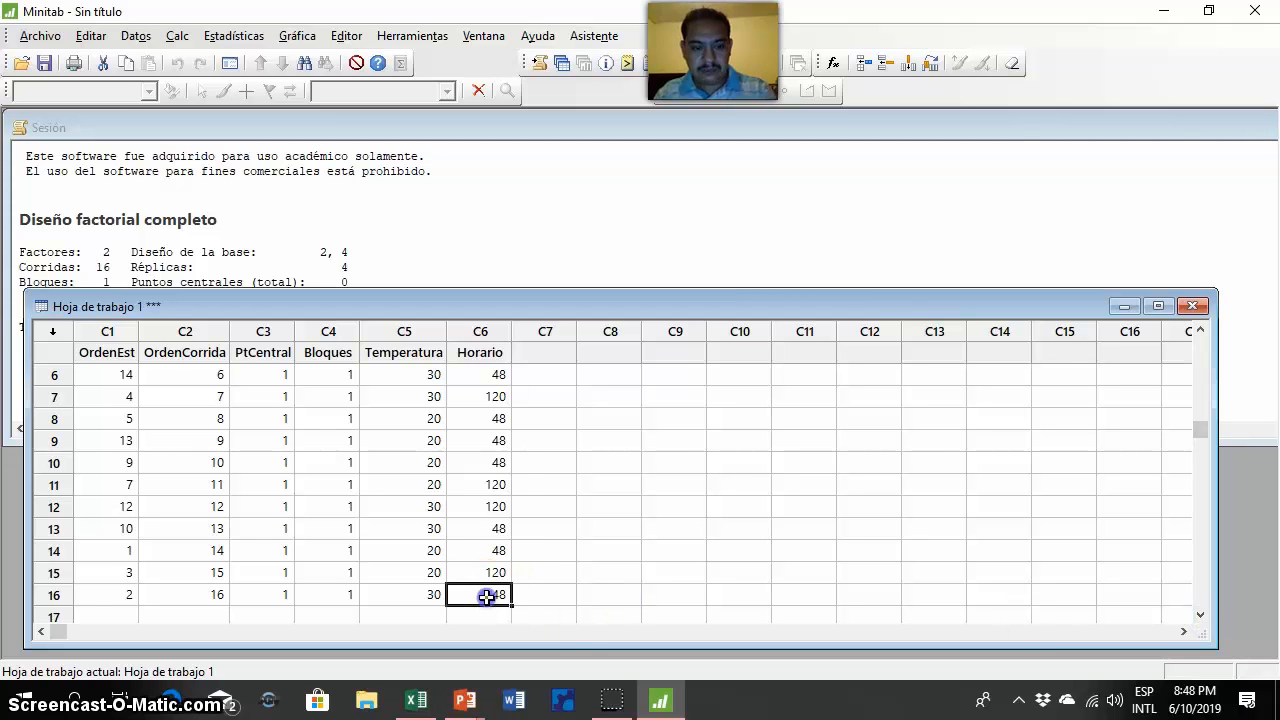
pyautogui.moveTo(1198, 429); pyautogui.dragTo(1186, 351)
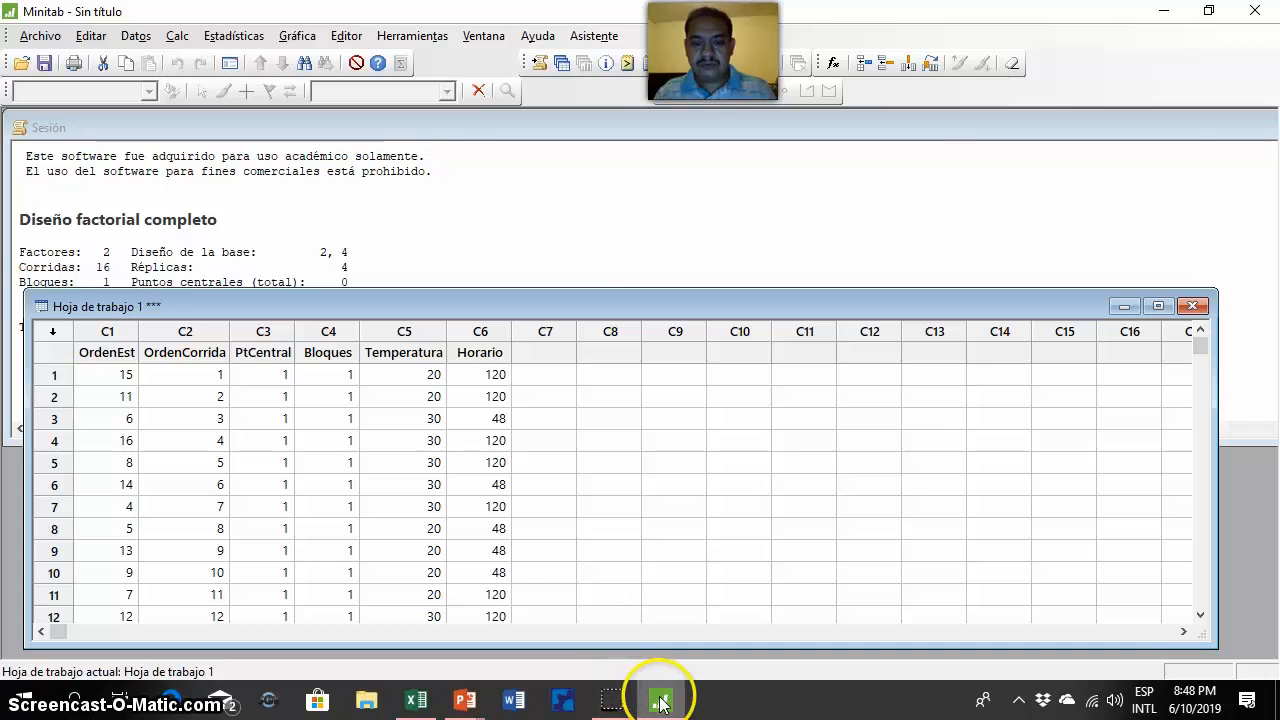
# - Switch to Excel and compare Sheet2's temperature and hours table with the Resultado column and Minitab's first run combinations
pyautogui.click(417, 702)
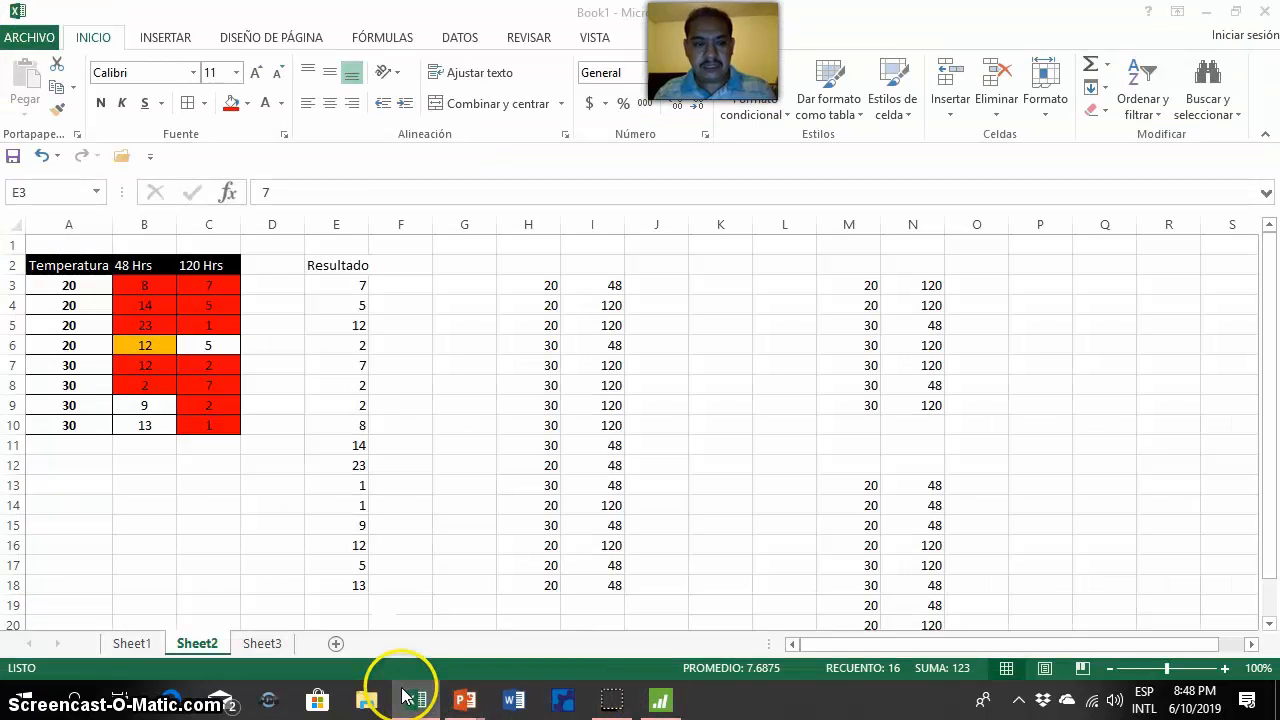
pyautogui.moveTo(75, 272); pyautogui.dragTo(208, 445)
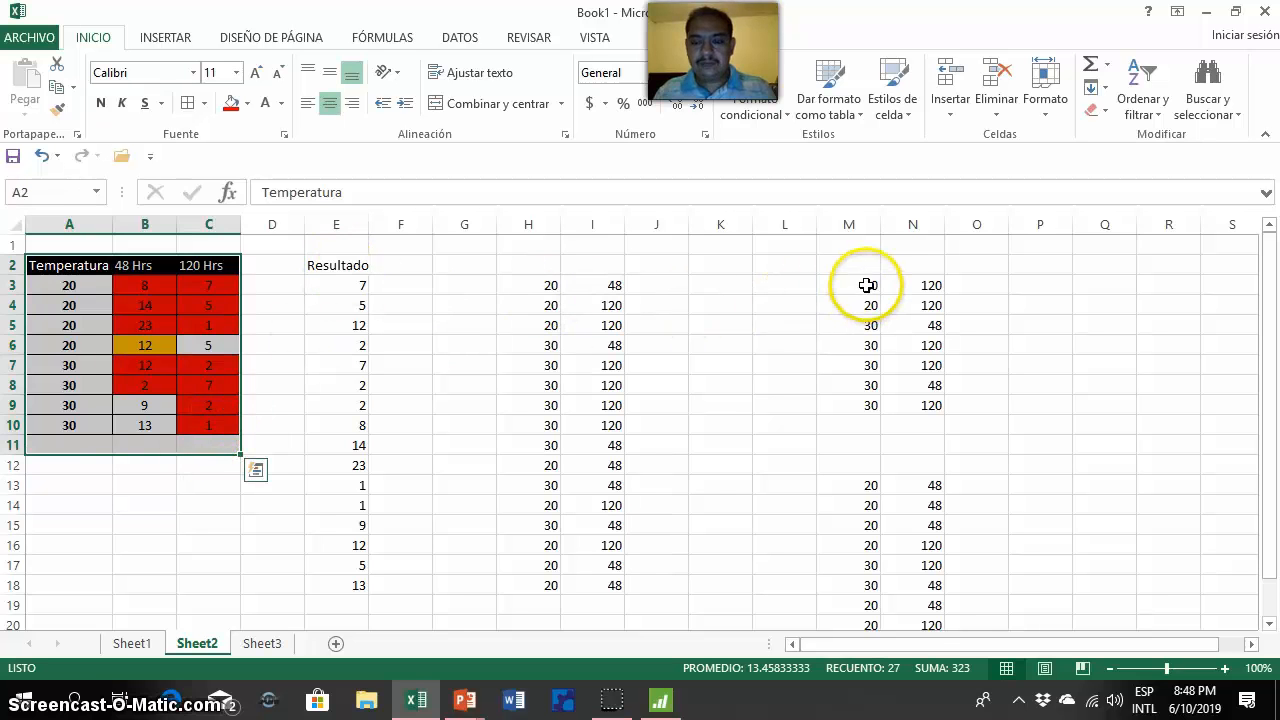
pyautogui.moveTo(867, 285); pyautogui.dragTo(877, 351)
pyautogui.hotkey('alt', 'Tab')
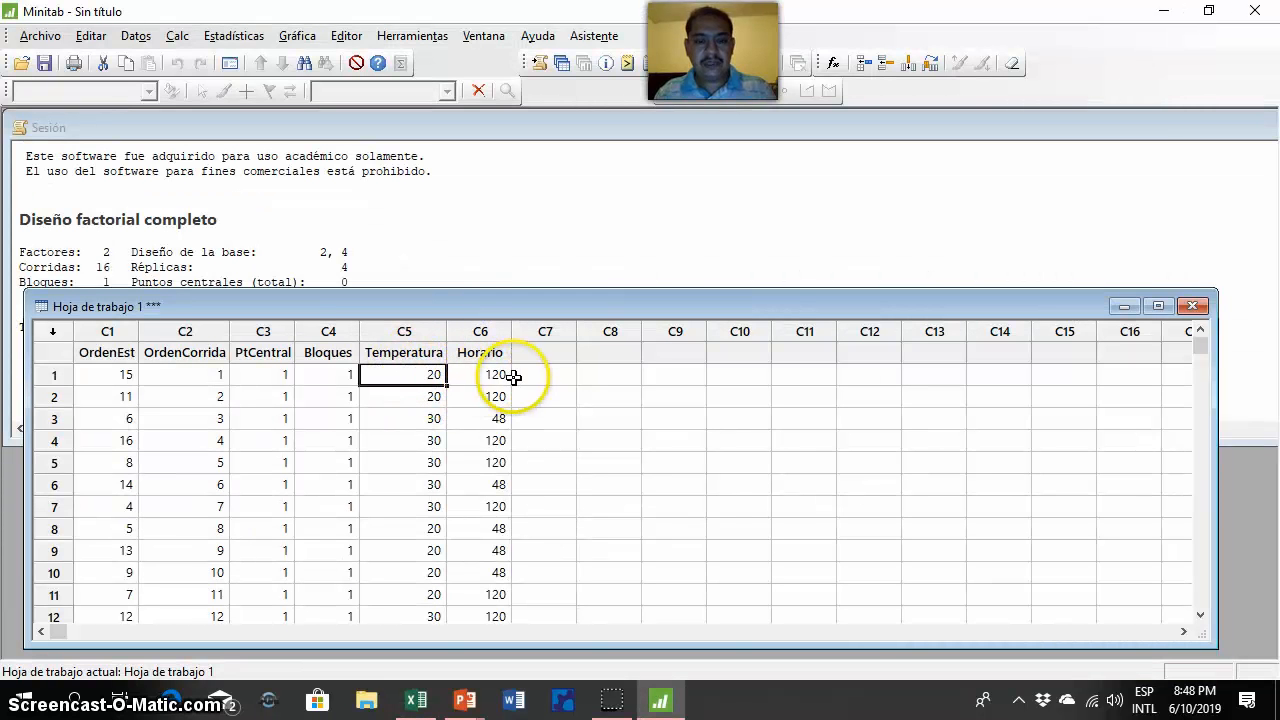
pyautogui.hotkey('alt', 'Tab')
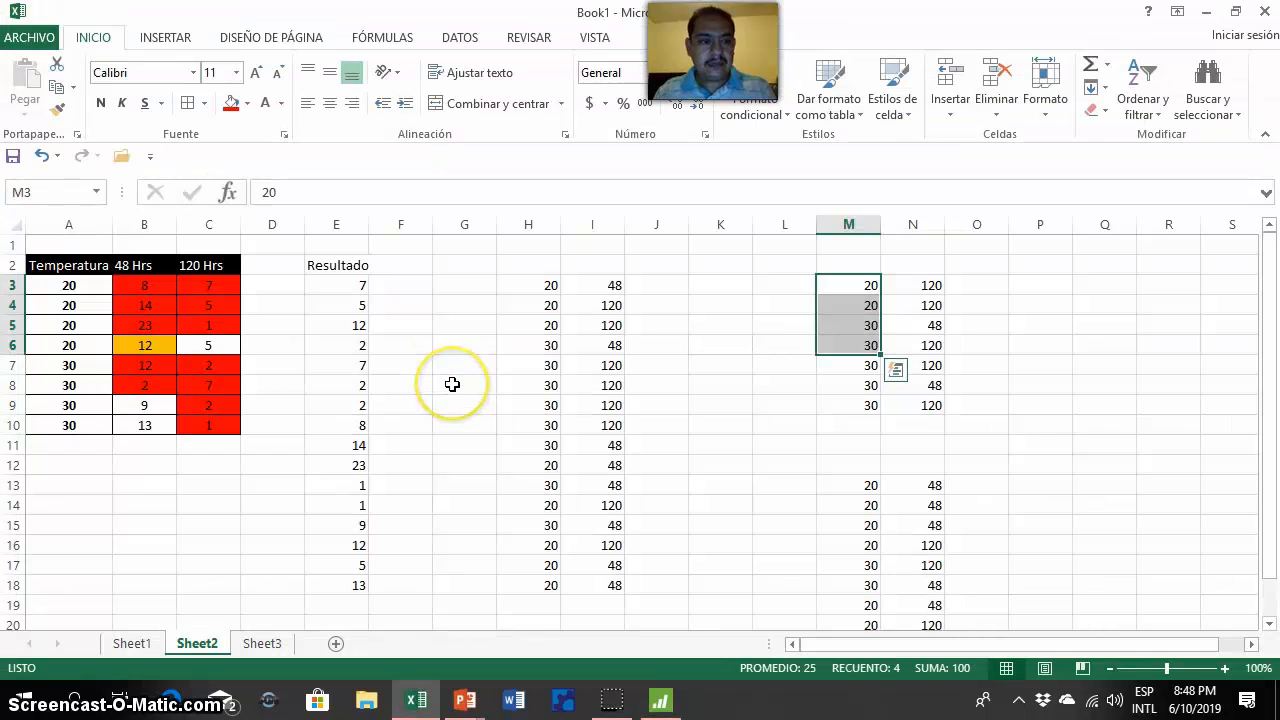
pyautogui.click(94, 286)
pyautogui.click(206, 286)
pyautogui.click(344, 279)
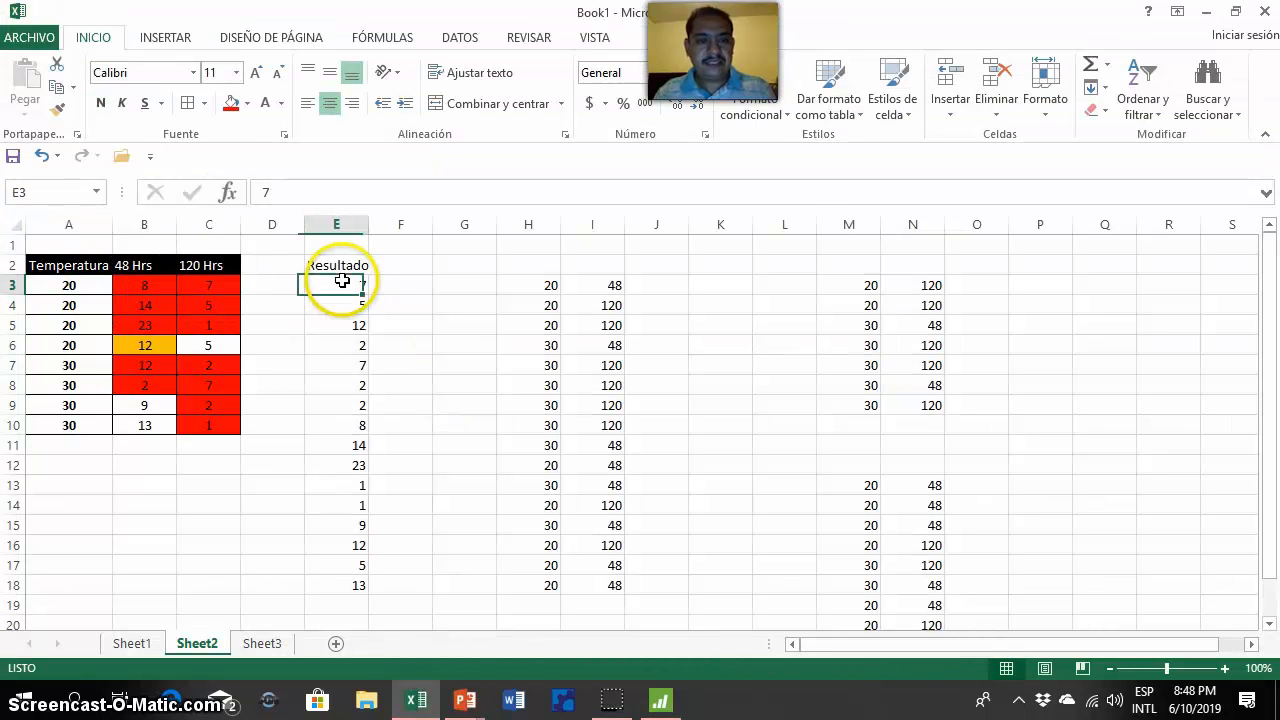
pyautogui.click(862, 306)
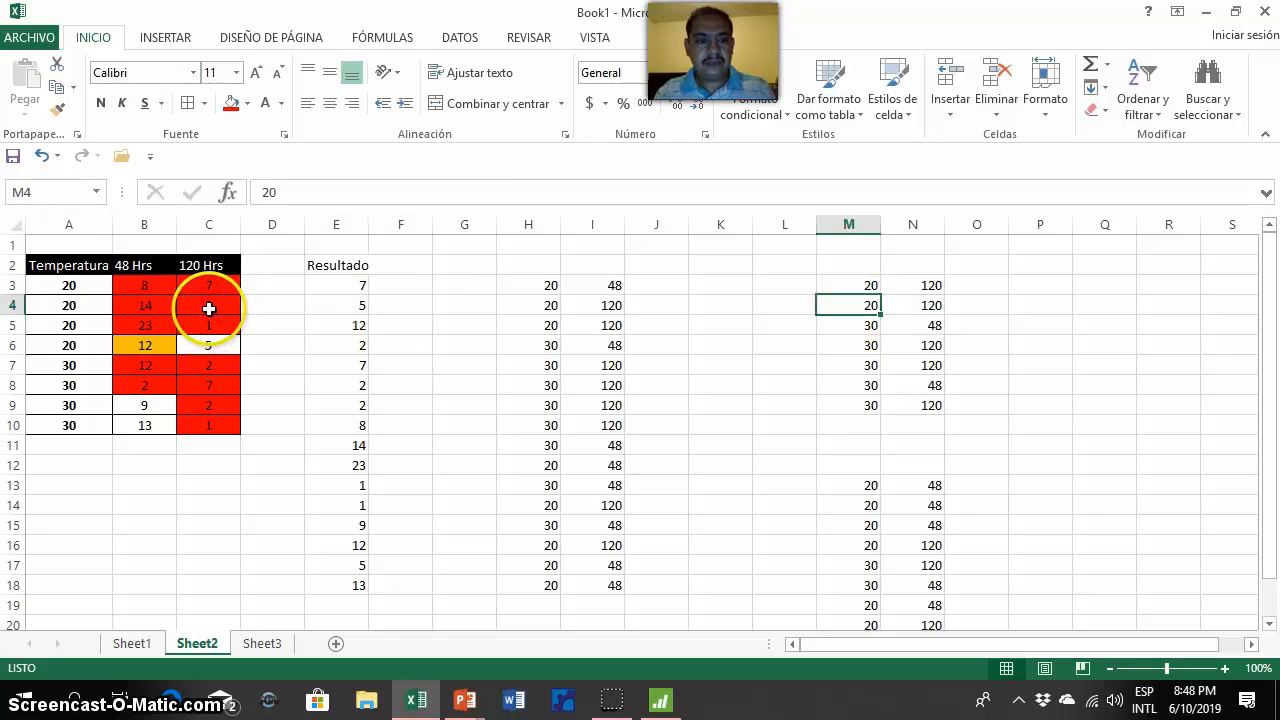
pyautogui.click(209, 308)
# - Copy the Resultado heading and its values from E2:E18 in Excel and paste them into column C7 of the Minitab worksheet
pyautogui.moveTo(350, 289); pyautogui.dragTo(354, 594)
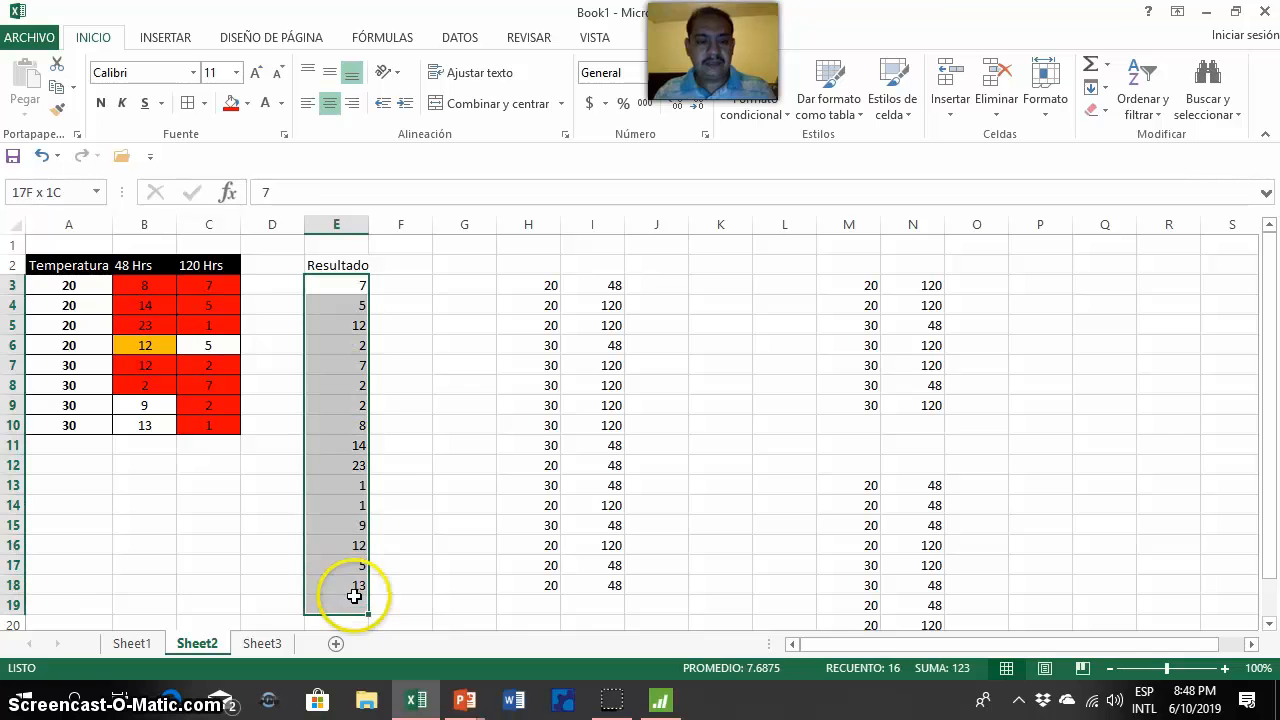
pyautogui.click(350, 262)
pyautogui.moveTo(350, 260); pyautogui.dragTo(362, 580)
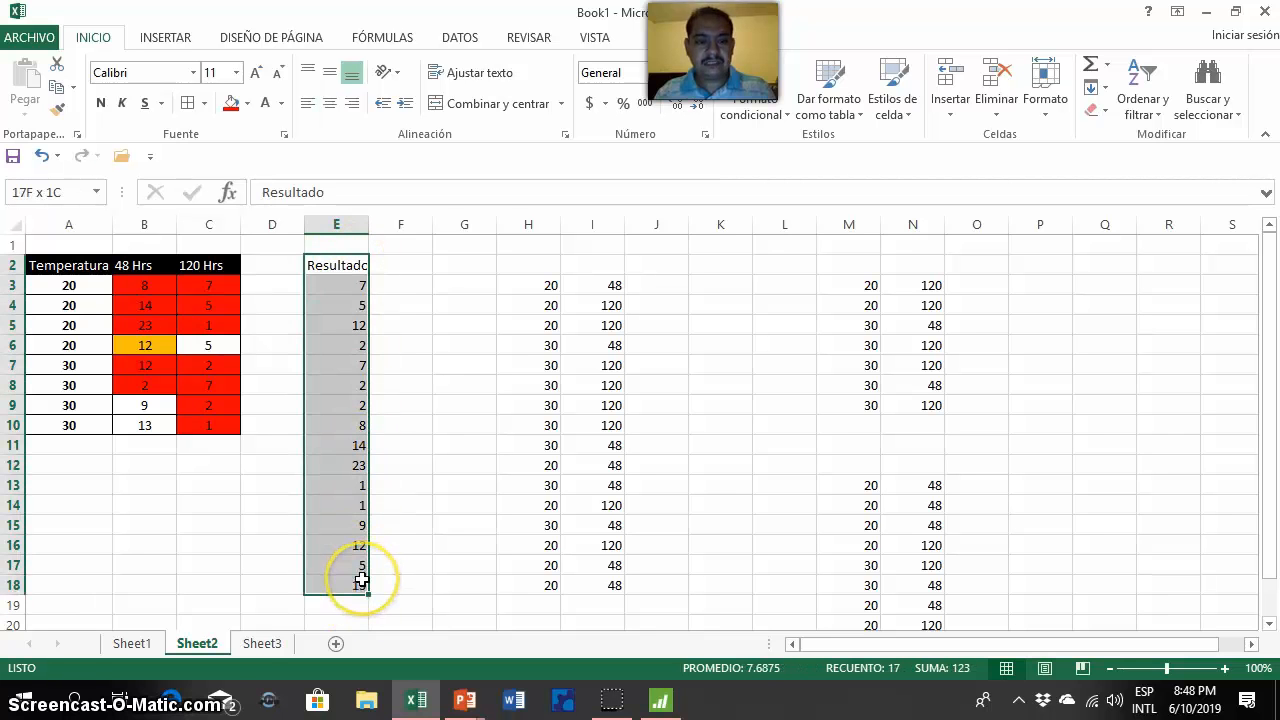
pyautogui.hotkey('ctrl', 'c')
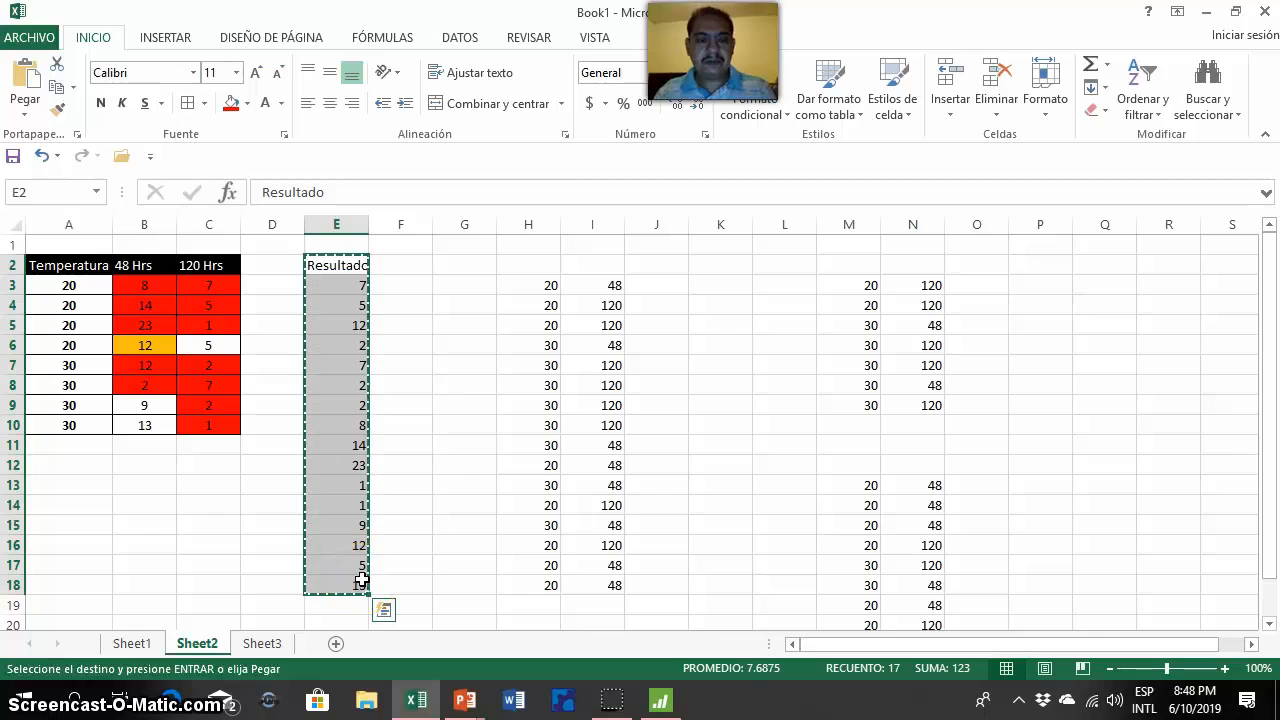
pyautogui.hotkey('alt', 'Tab')
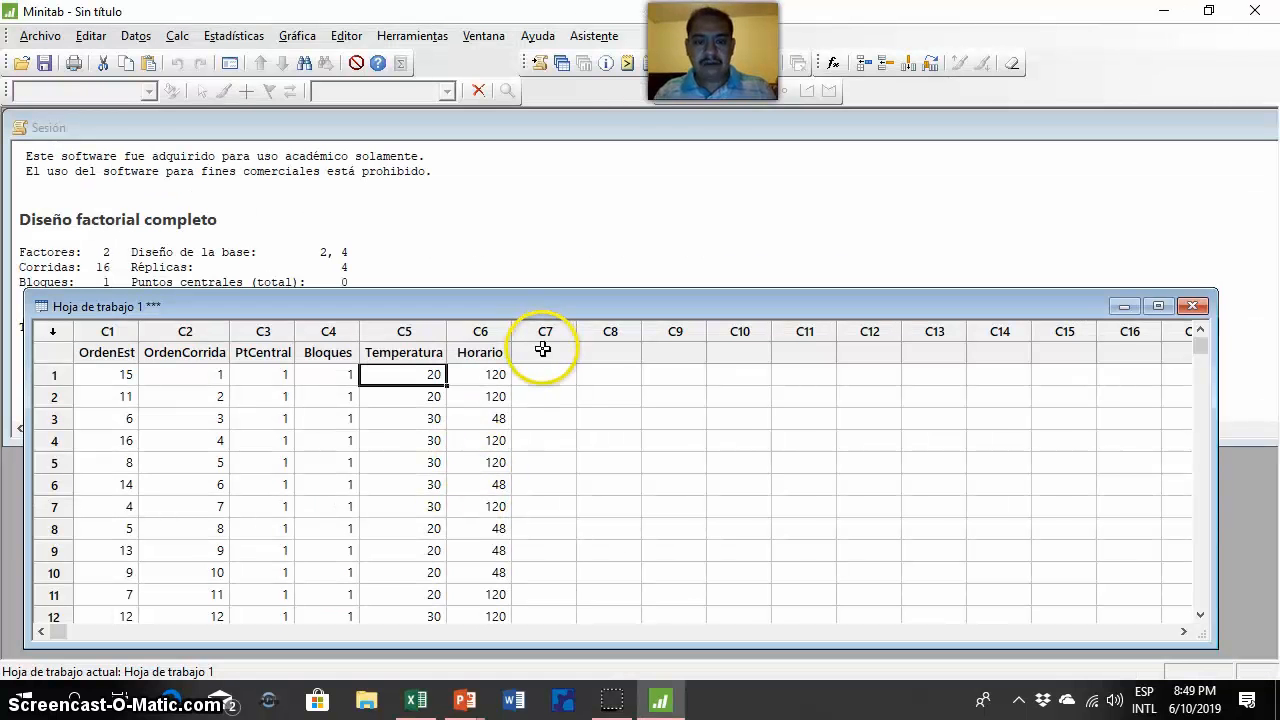
pyautogui.hotkey('ctrl', 'v')
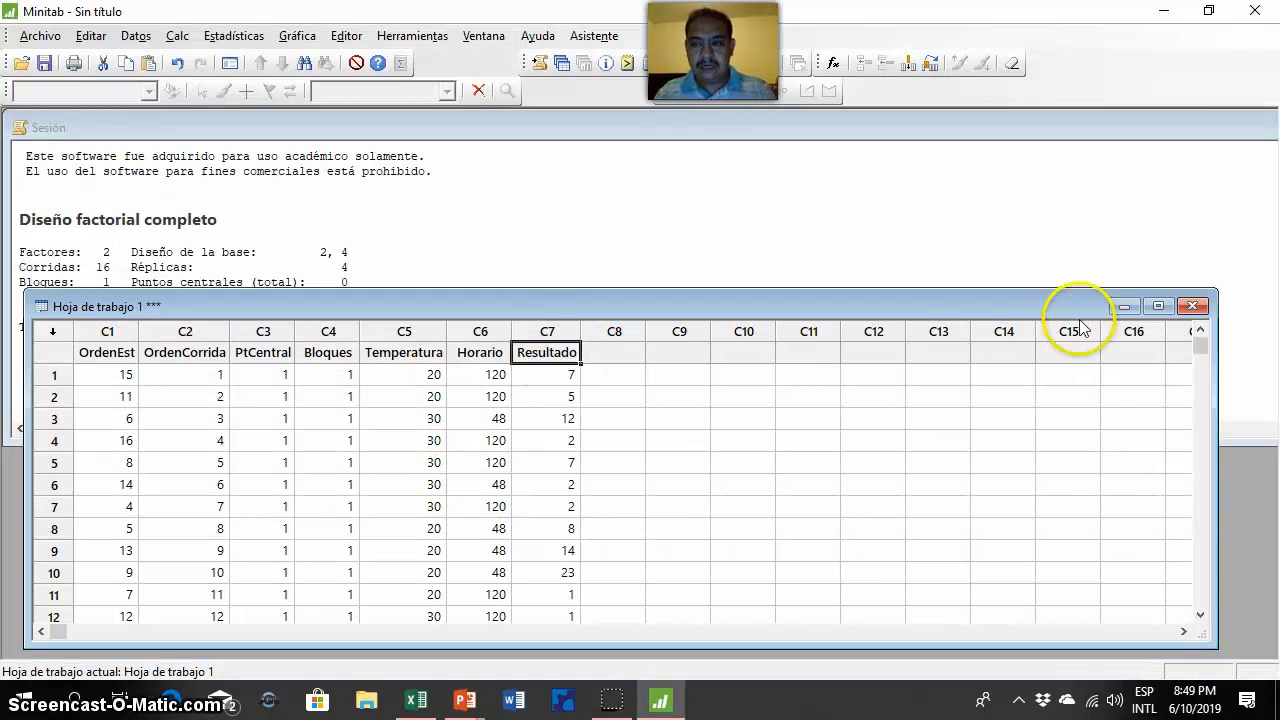
# - Start the factorial design analysis and set Resultado as the response
pyautogui.moveTo(1051, 306); pyautogui.dragTo(1058, 370)
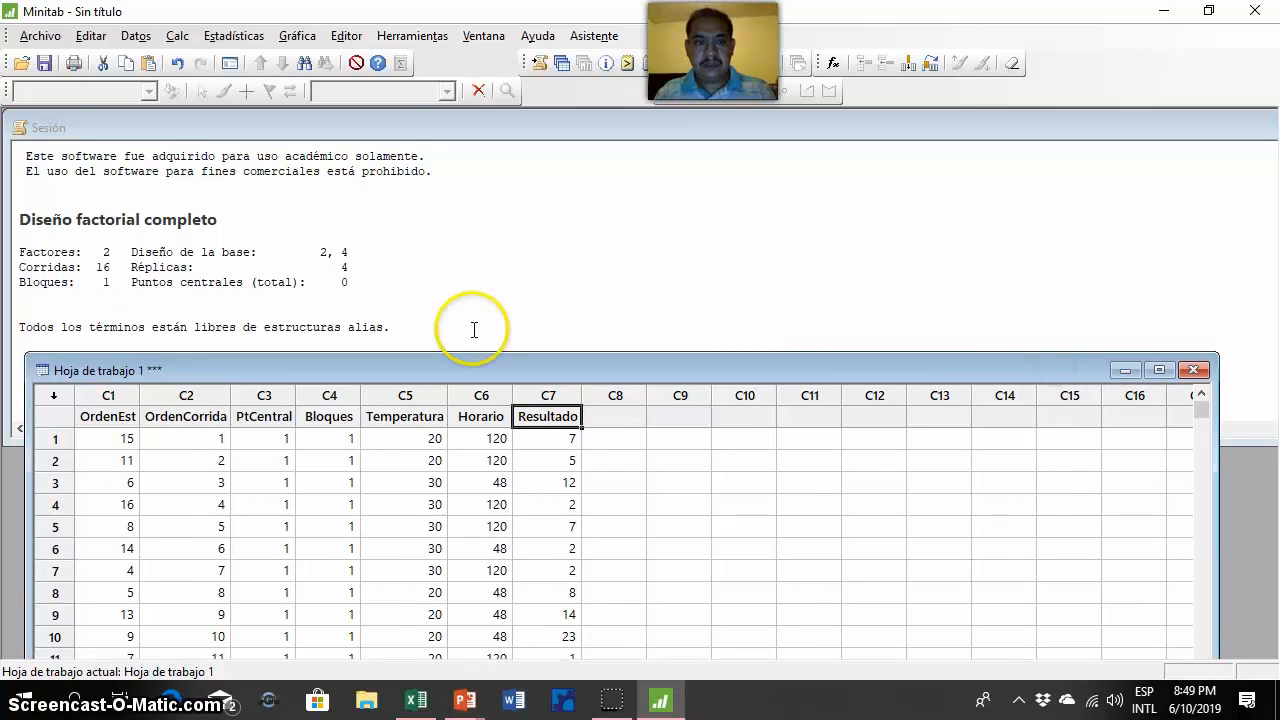
pyautogui.click(229, 44)
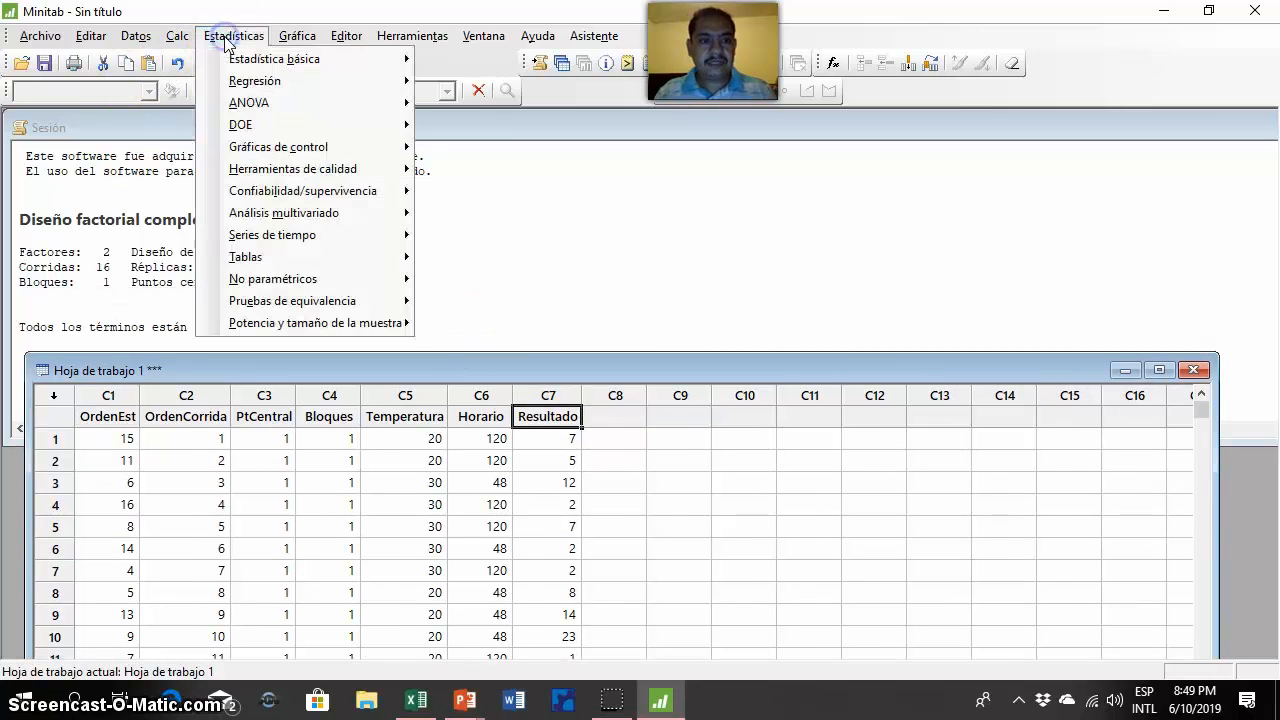
pyautogui.moveTo(243, 133)
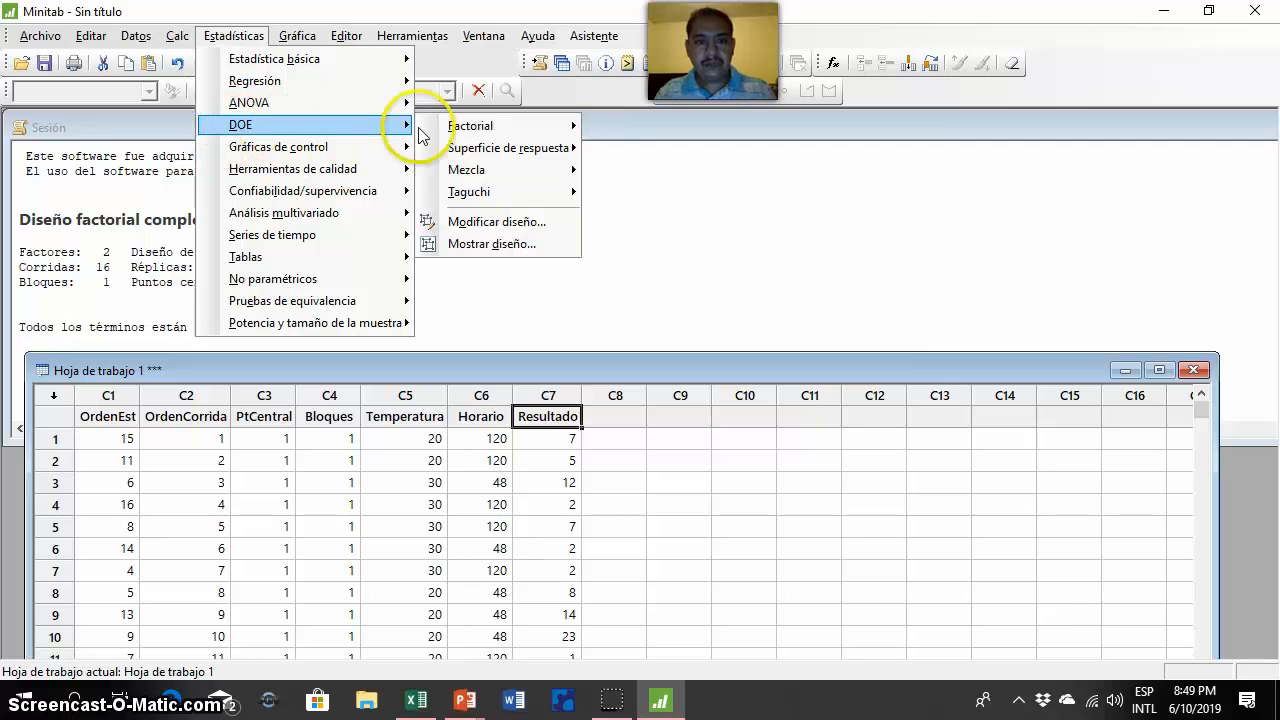
pyautogui.moveTo(455, 133)
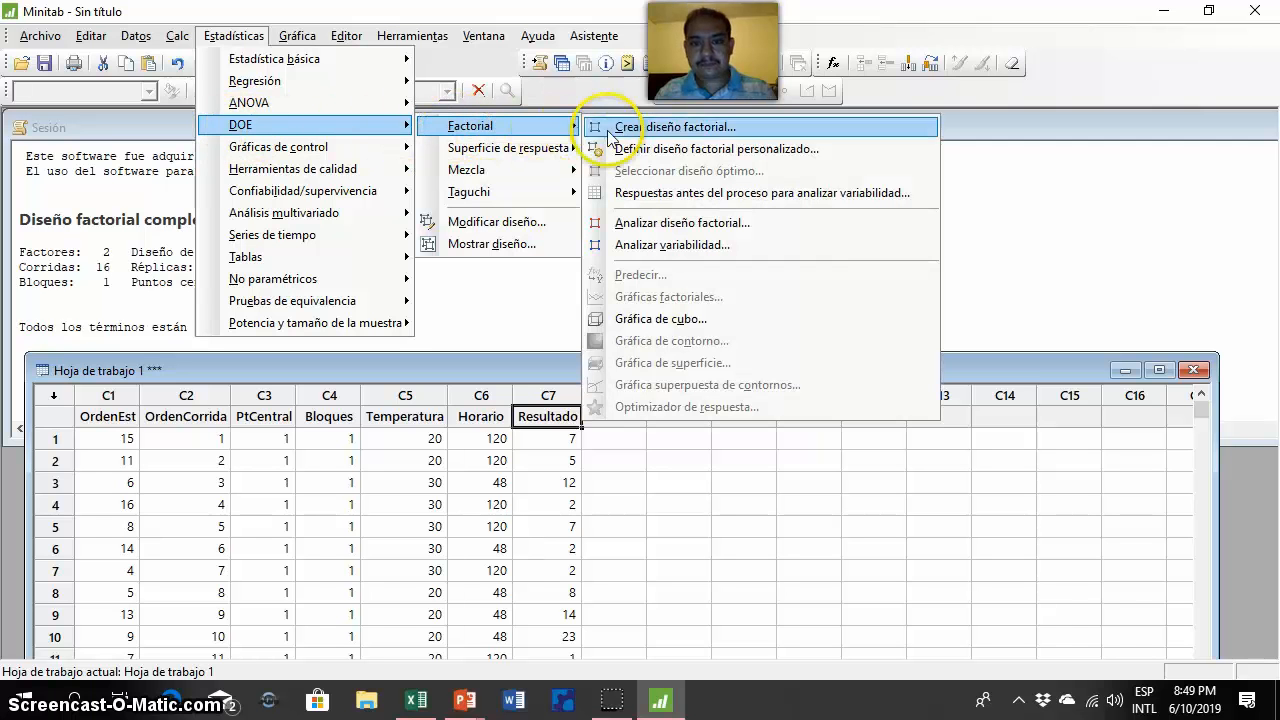
pyautogui.click(645, 224)
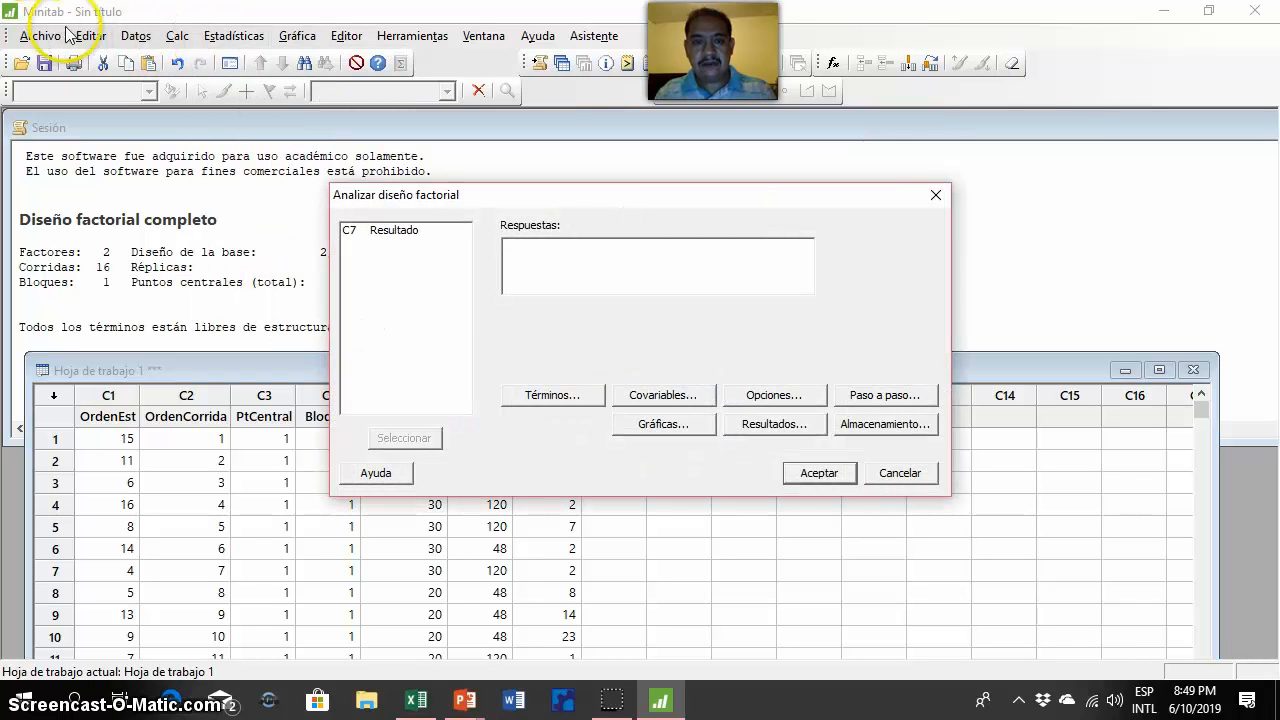
pyautogui.doubleClick(392, 231)
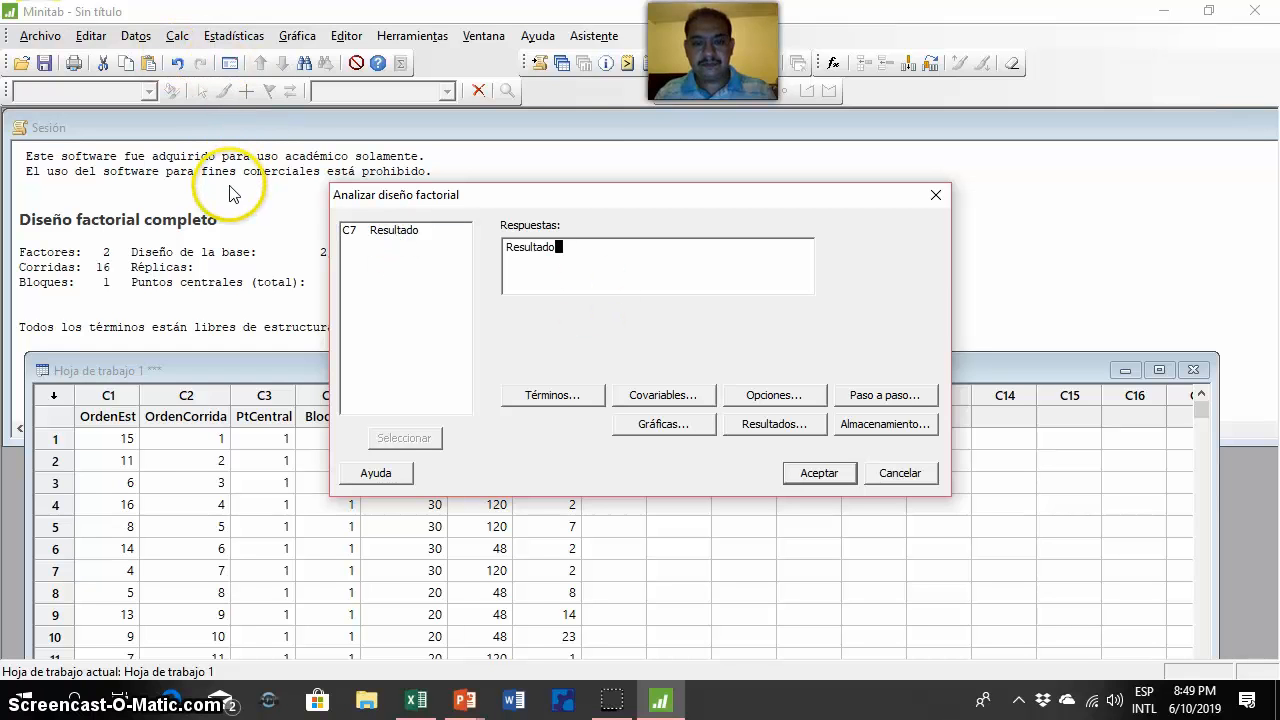
# - Accept model terms up to order 2 with Temperatura, Horario and AB, and leave the covariates empty
pyautogui.click(553, 395)
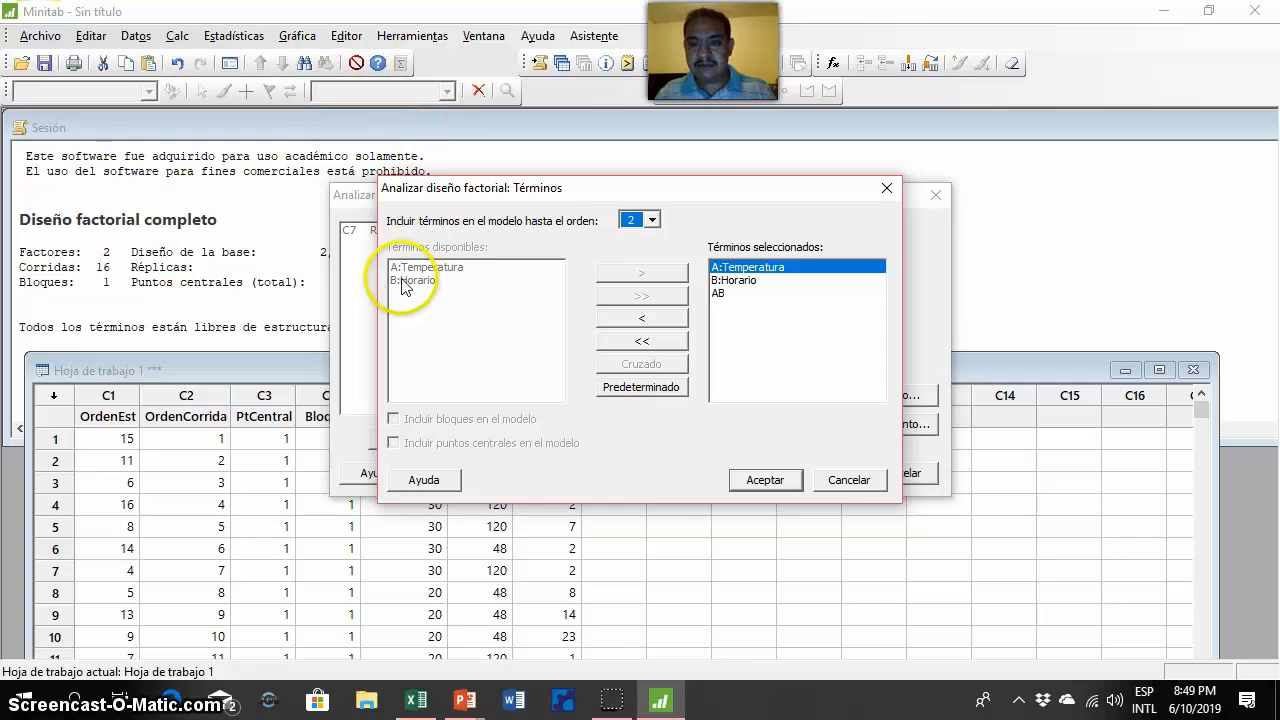
pyautogui.click(765, 480)
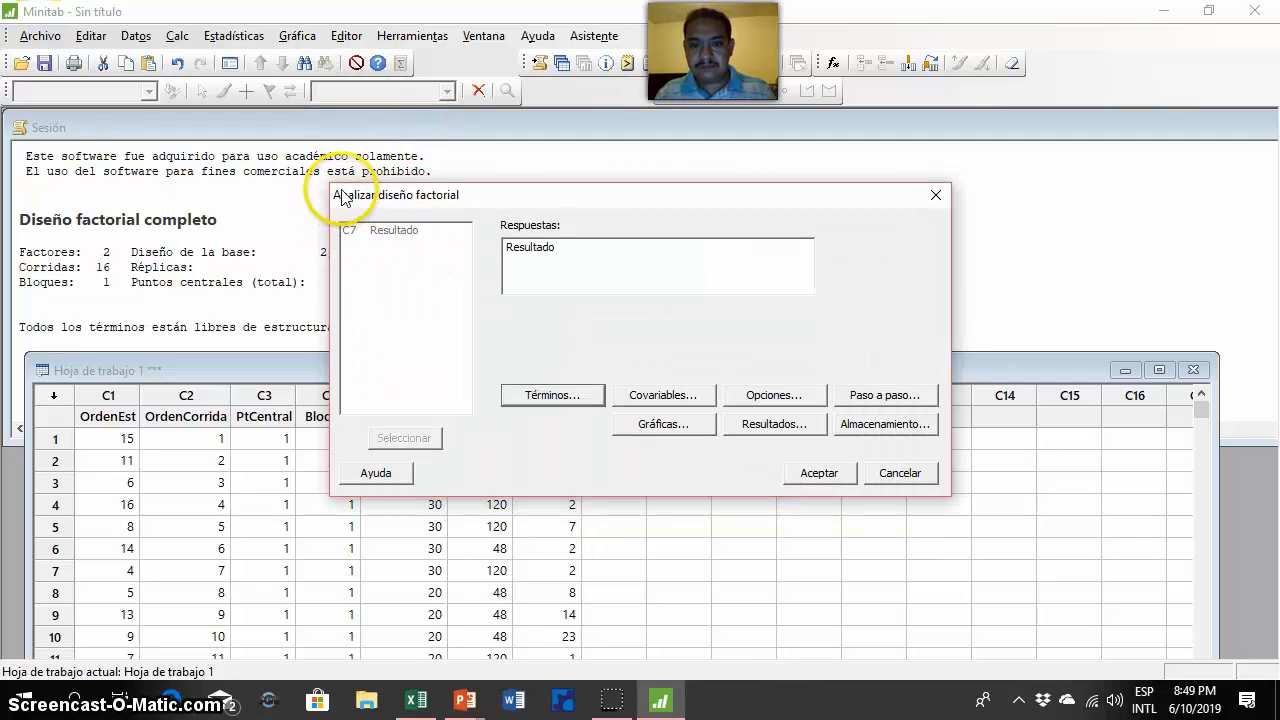
pyautogui.click(670, 395)
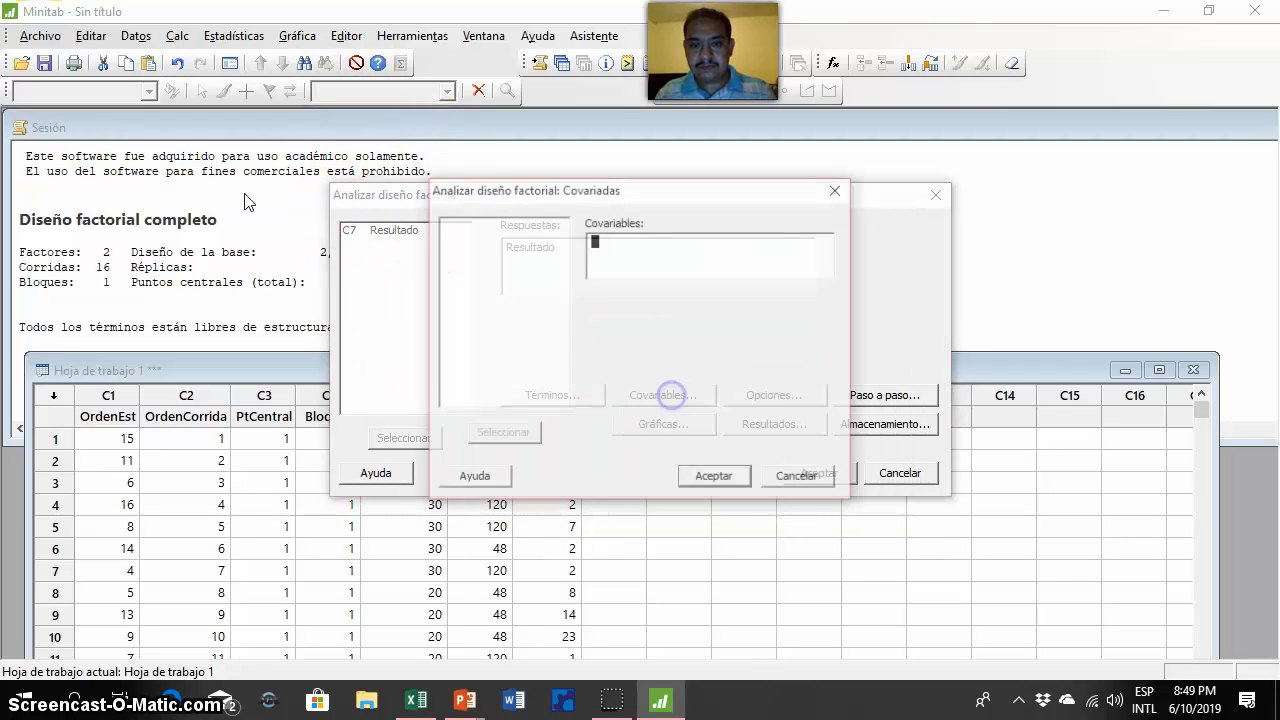
pyautogui.click(840, 189)
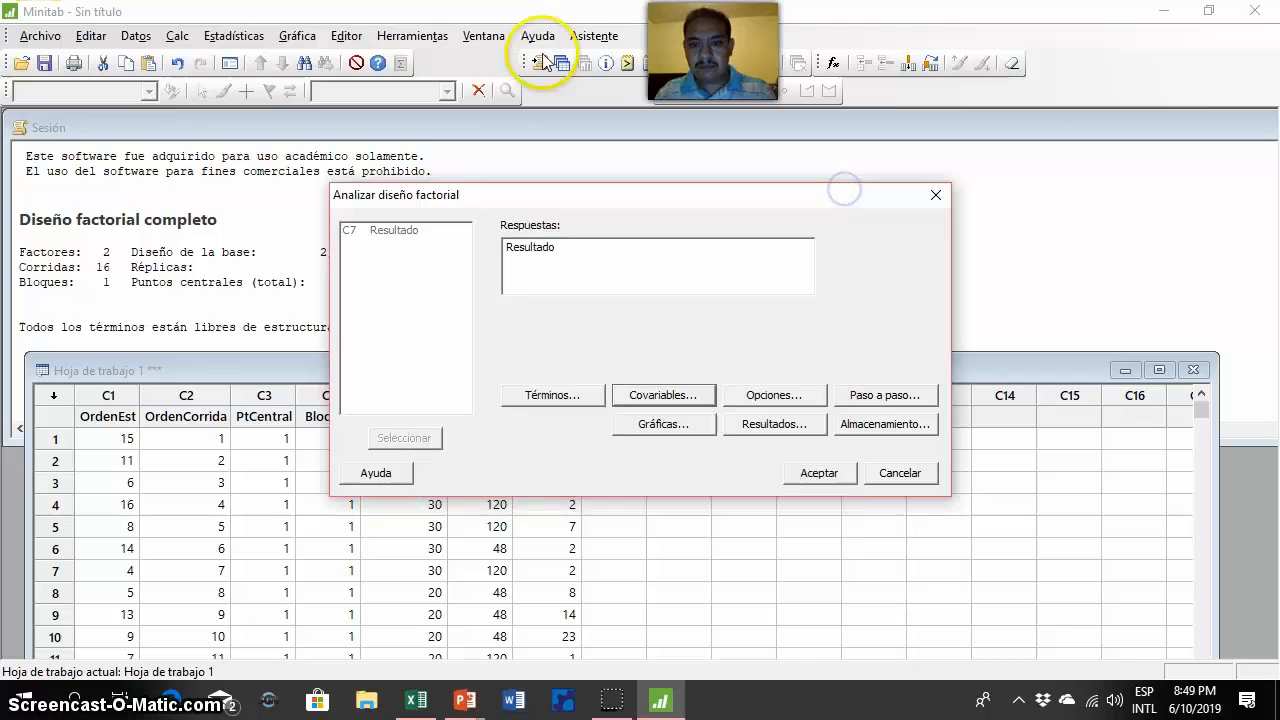
# - Accept the 95 bilateral confidence level without Box-Cox transformation, and the Pareto and Normal effects plots showing only model terms
pyautogui.click(767, 397)
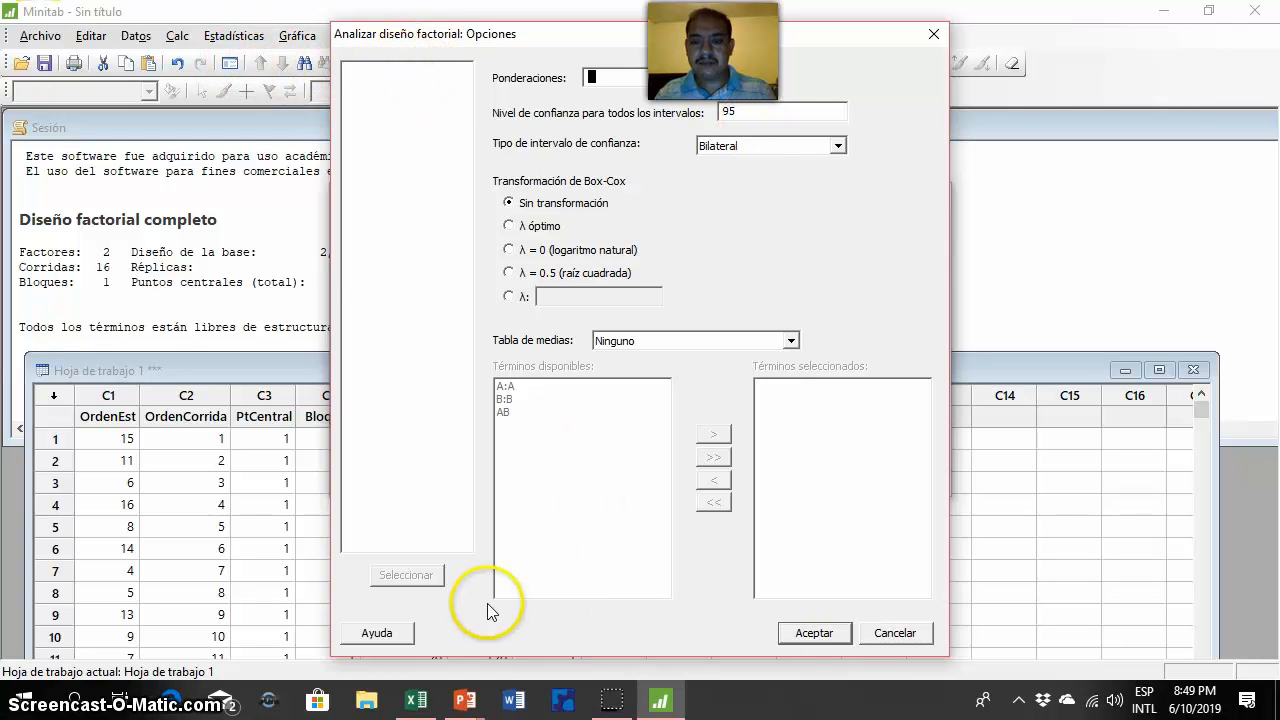
pyautogui.click(814, 634)
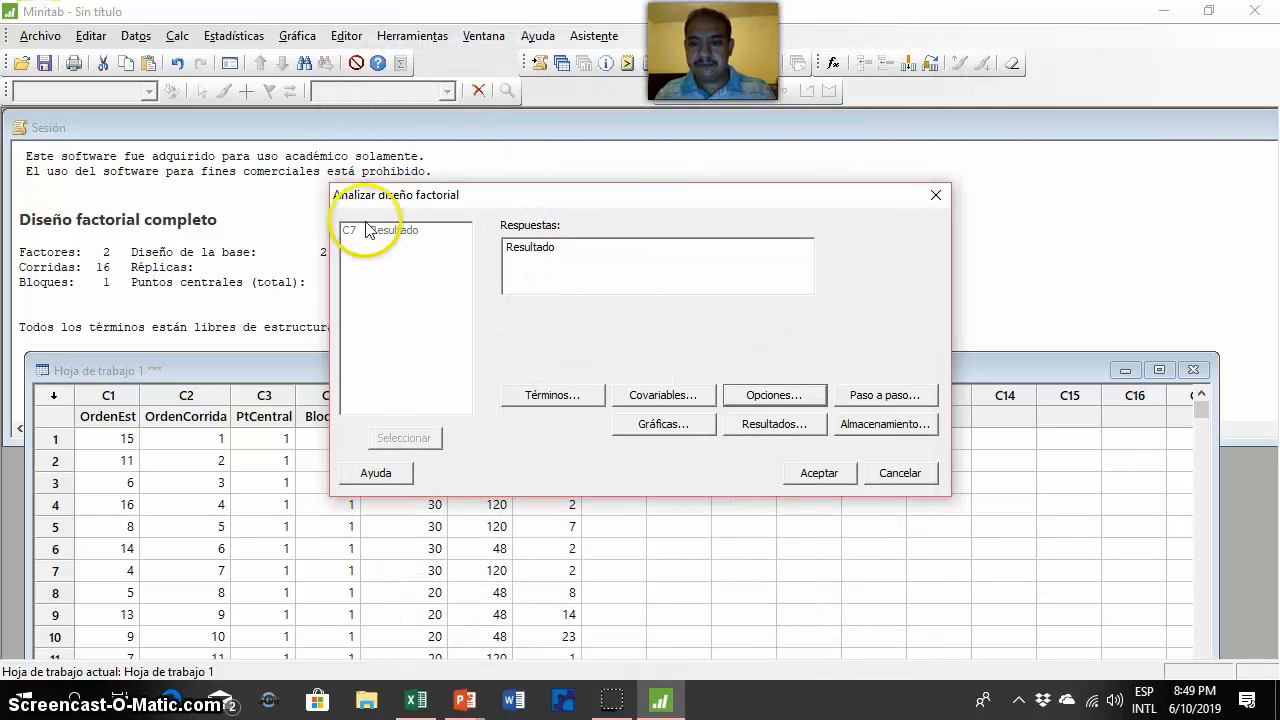
pyautogui.click(668, 426)
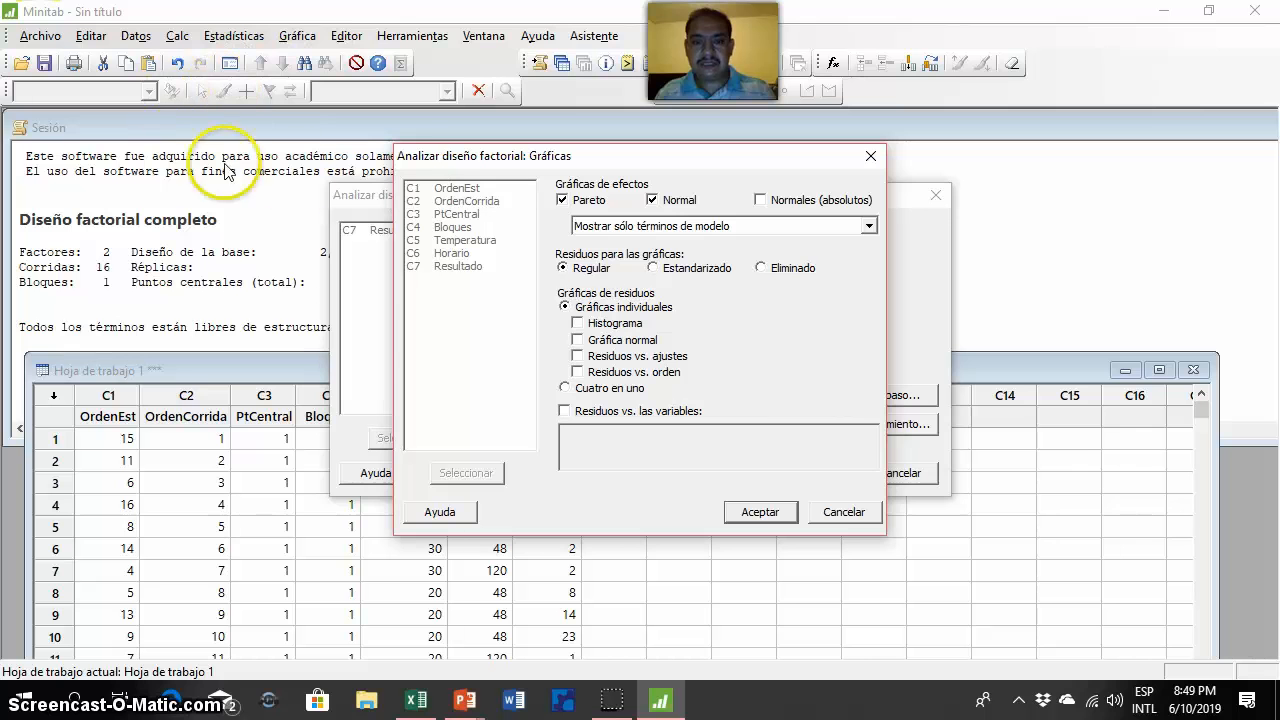
pyautogui.click(757, 510)
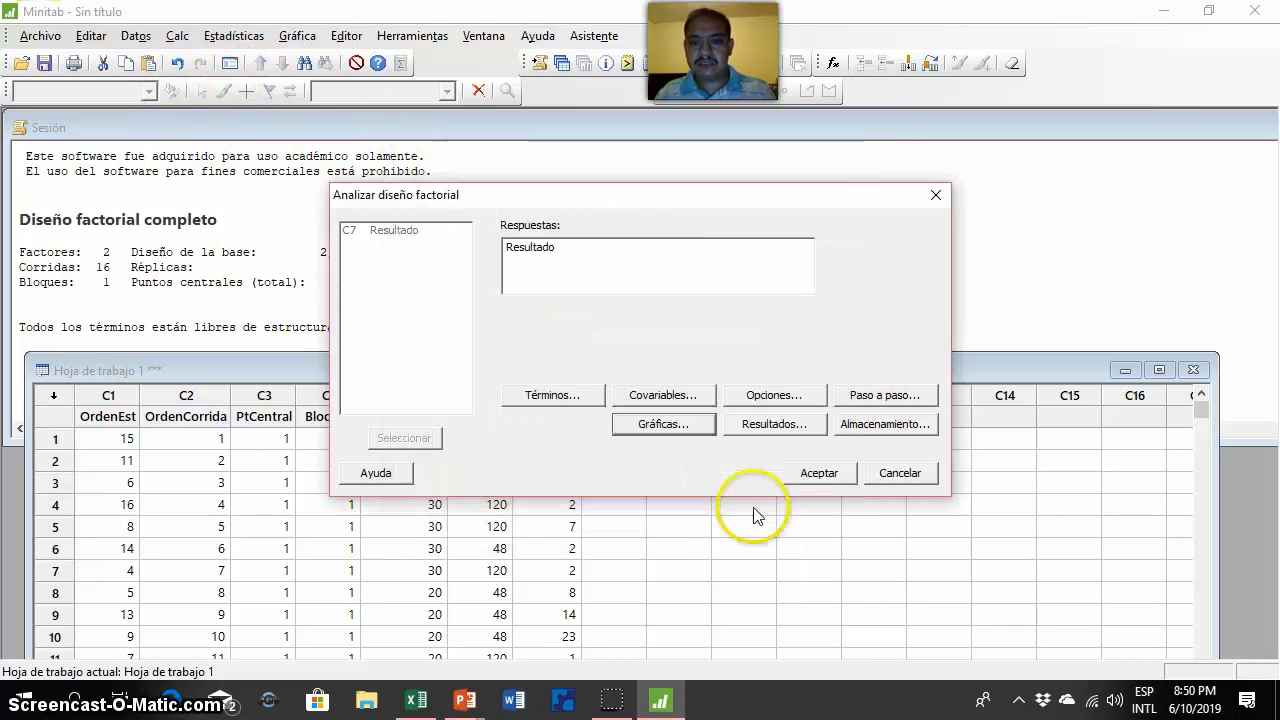
# - Accept the results output as Tablas simples with default coefficients, and run the factorial design analysis
pyautogui.click(770, 427)
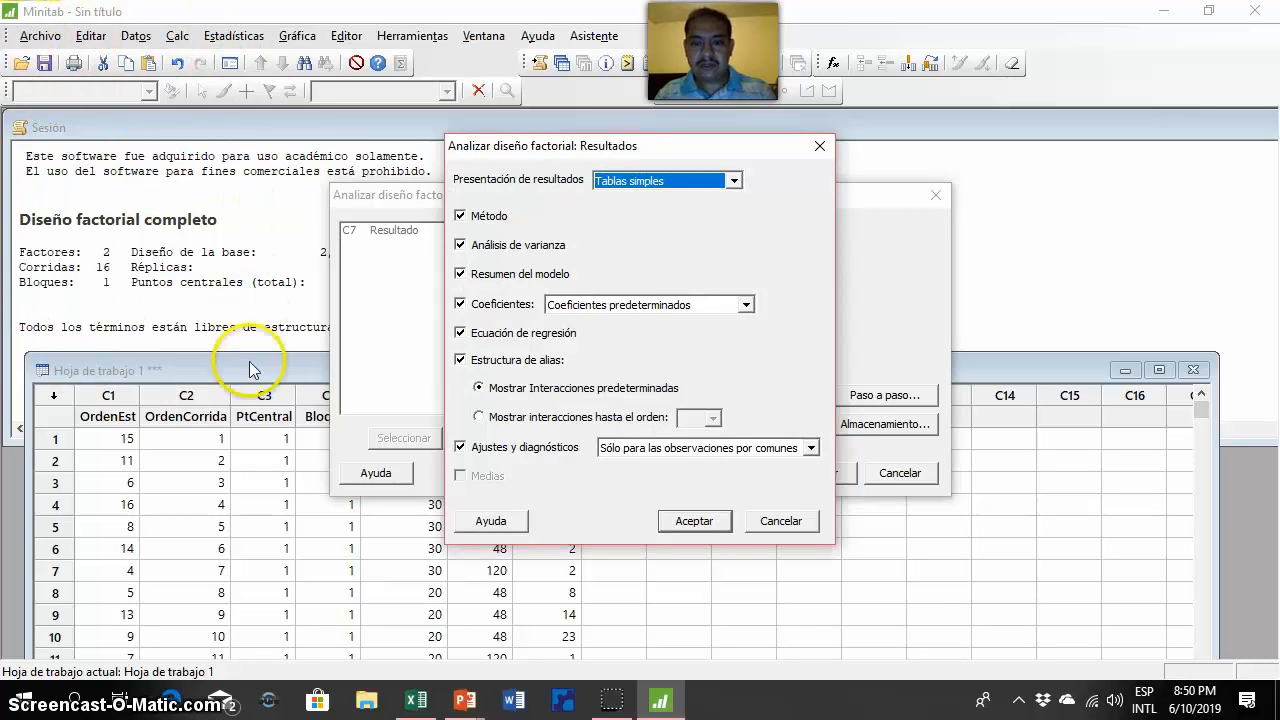
pyautogui.click(695, 522)
pyautogui.click(801, 472)
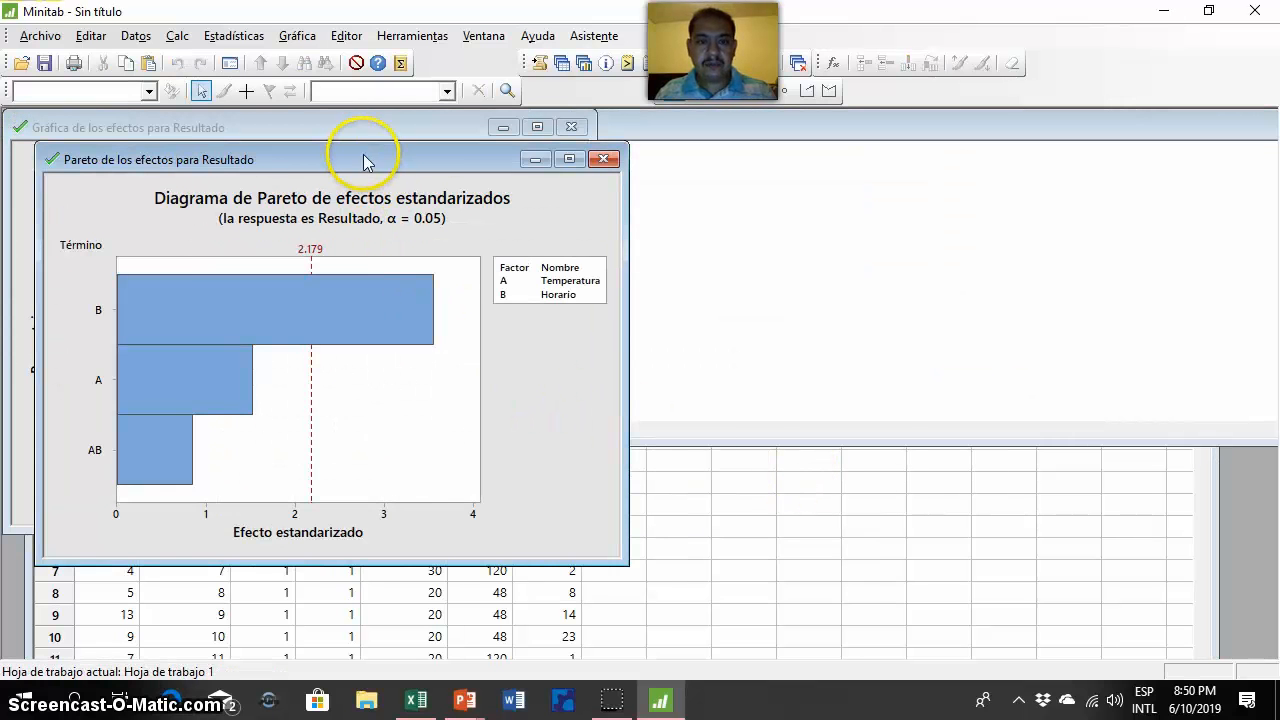
# - Place the Pareto chart window beside the normal effects plot so both graphs can be compared
pyautogui.moveTo(365, 162); pyautogui.dragTo(933, 127)
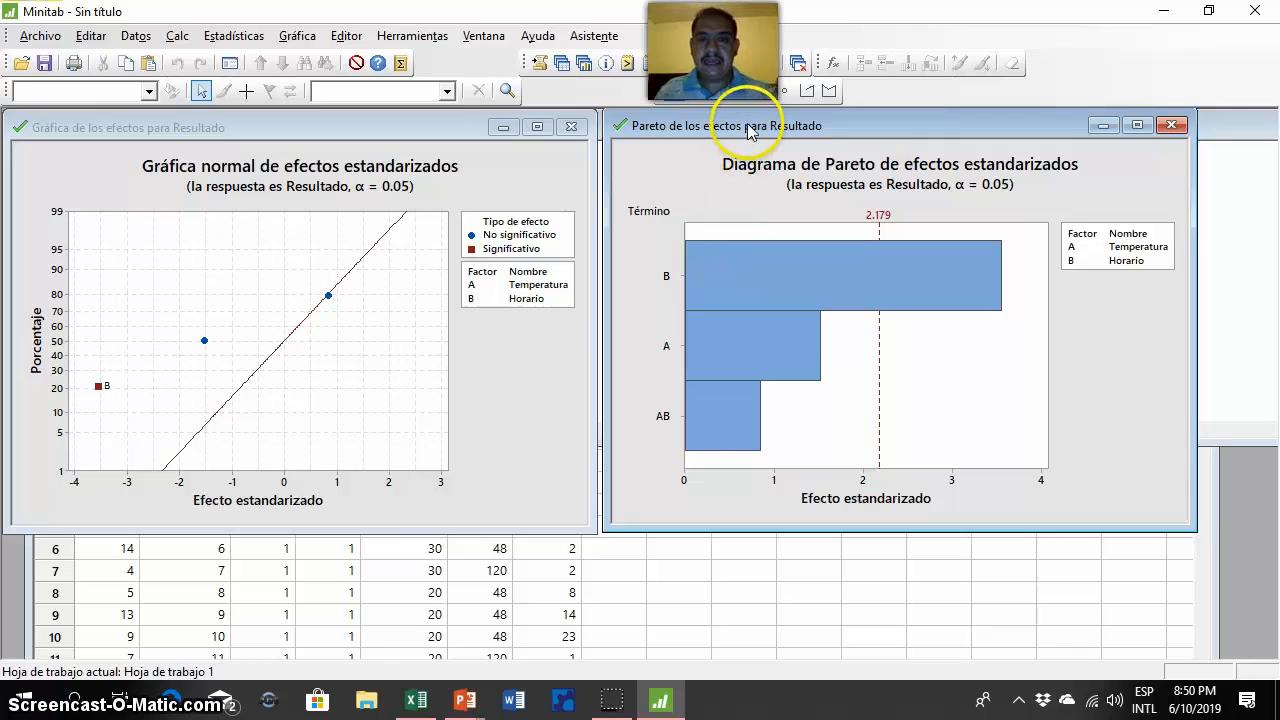
pyautogui.moveTo(748, 131); pyautogui.dragTo(778, 134)
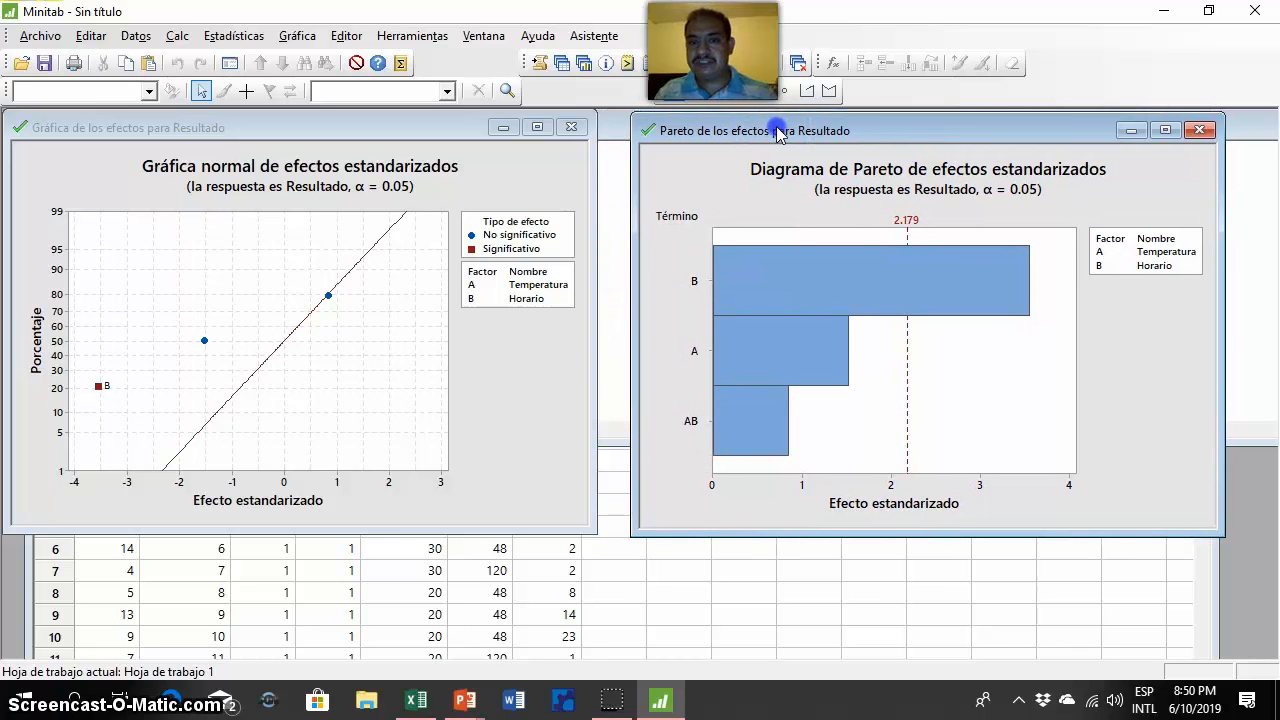